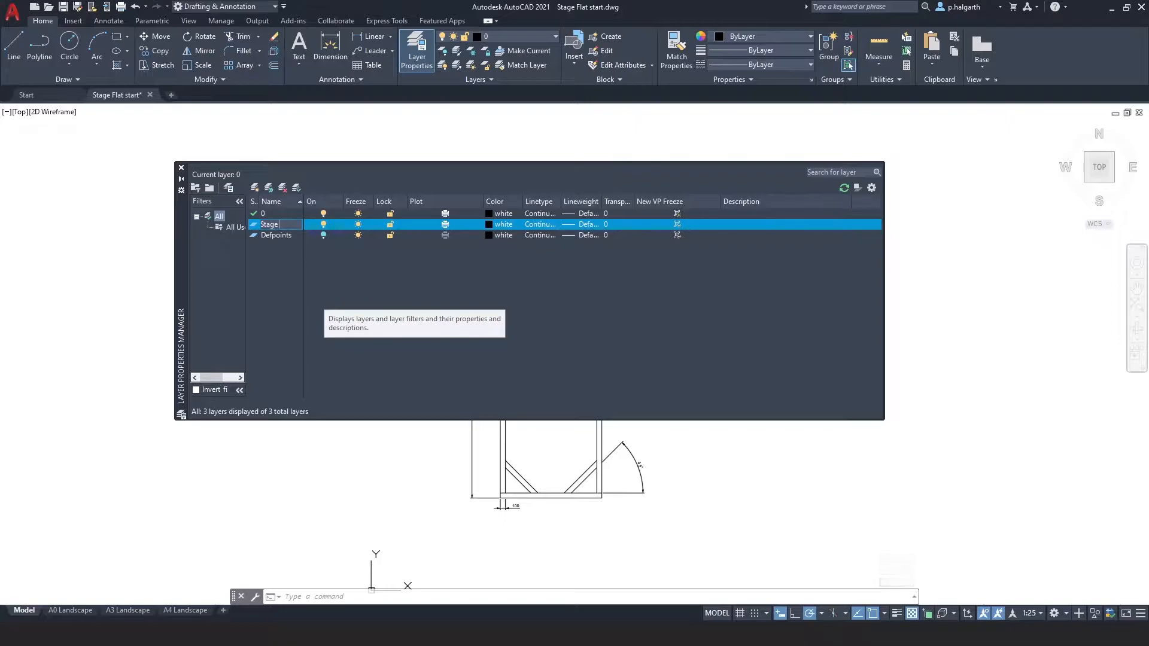
Rename the Stage layer to Stage Flat and add two new layers named Dimensions and 3D Stage Flat.
key(Return)
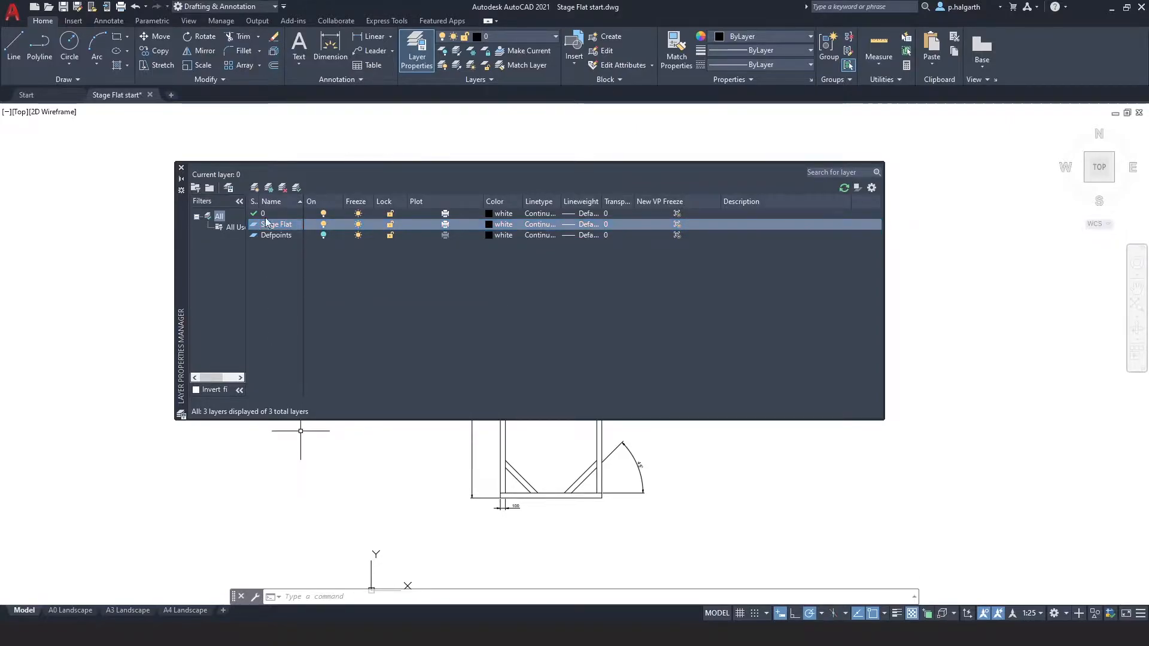
click(255, 188)
text(Dimensions)
key(Return)
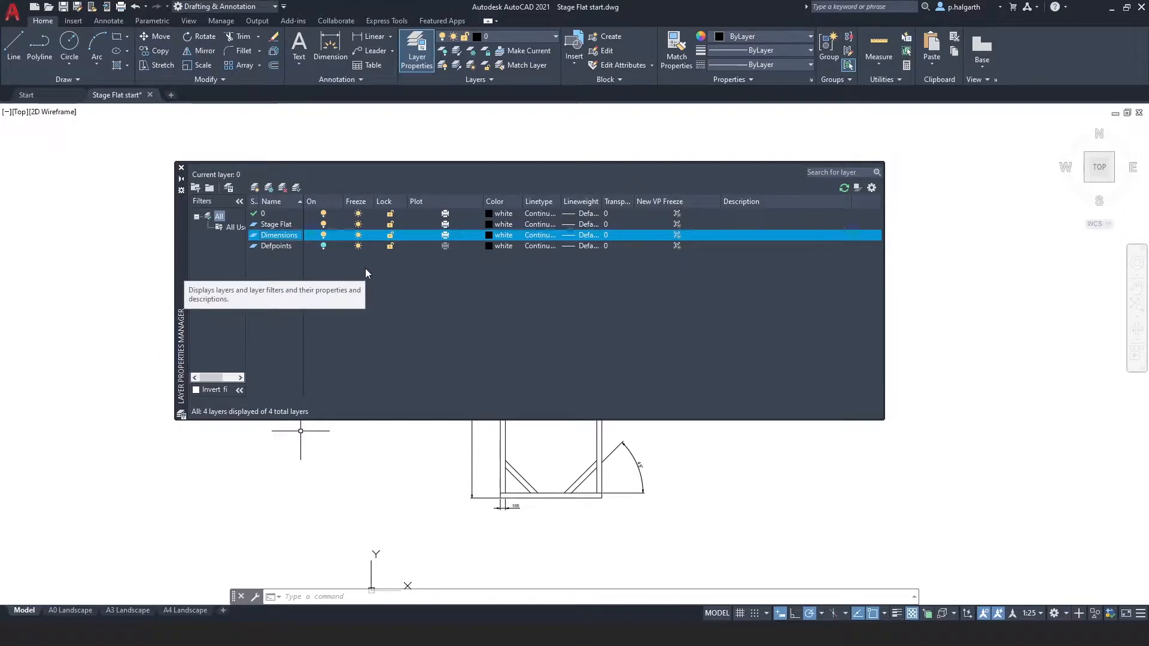
click(256, 188)
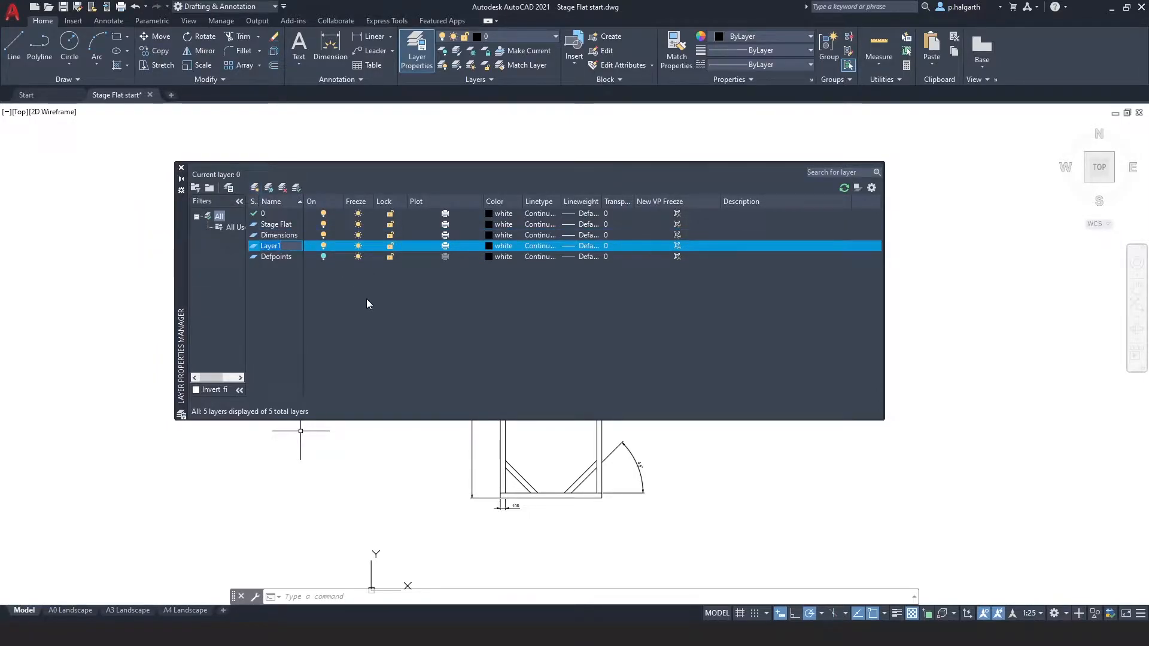
text(3D Stage...)
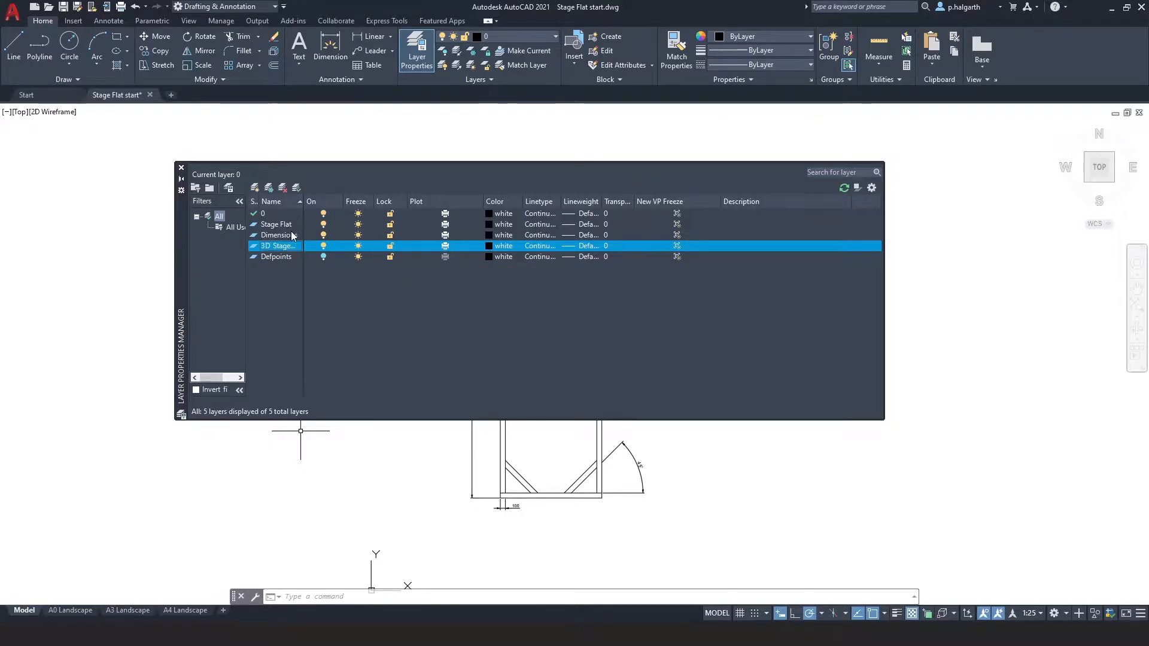
Set the Dimensions layer's colour to index 12.
click(501, 235)
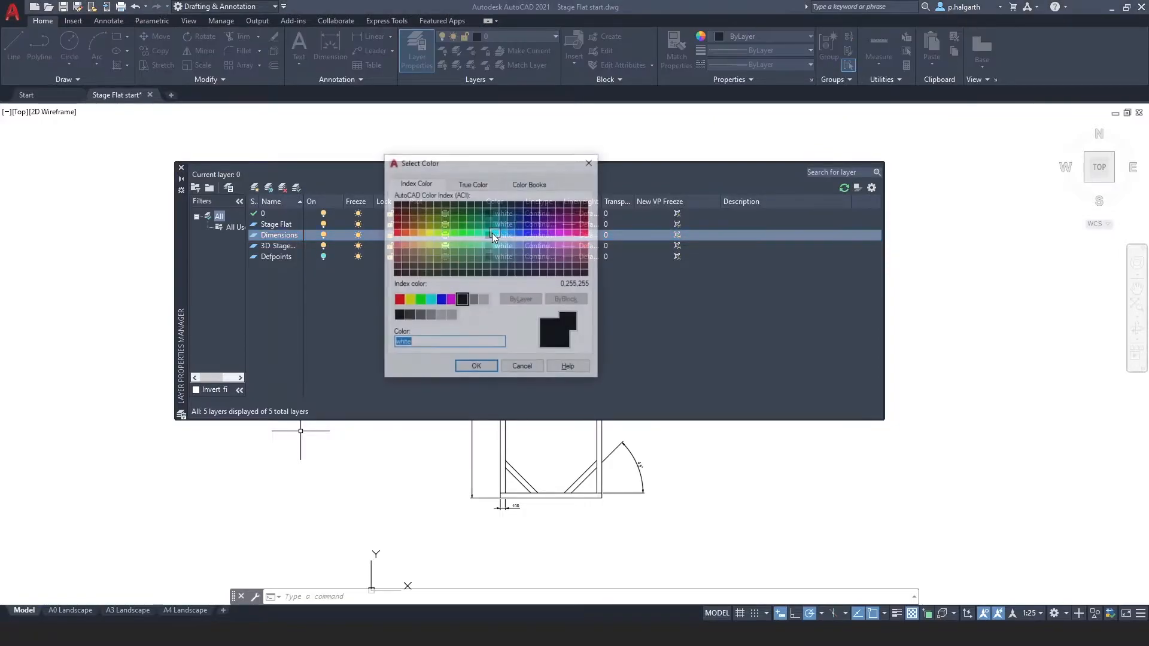
click(397, 228)
click(476, 368)
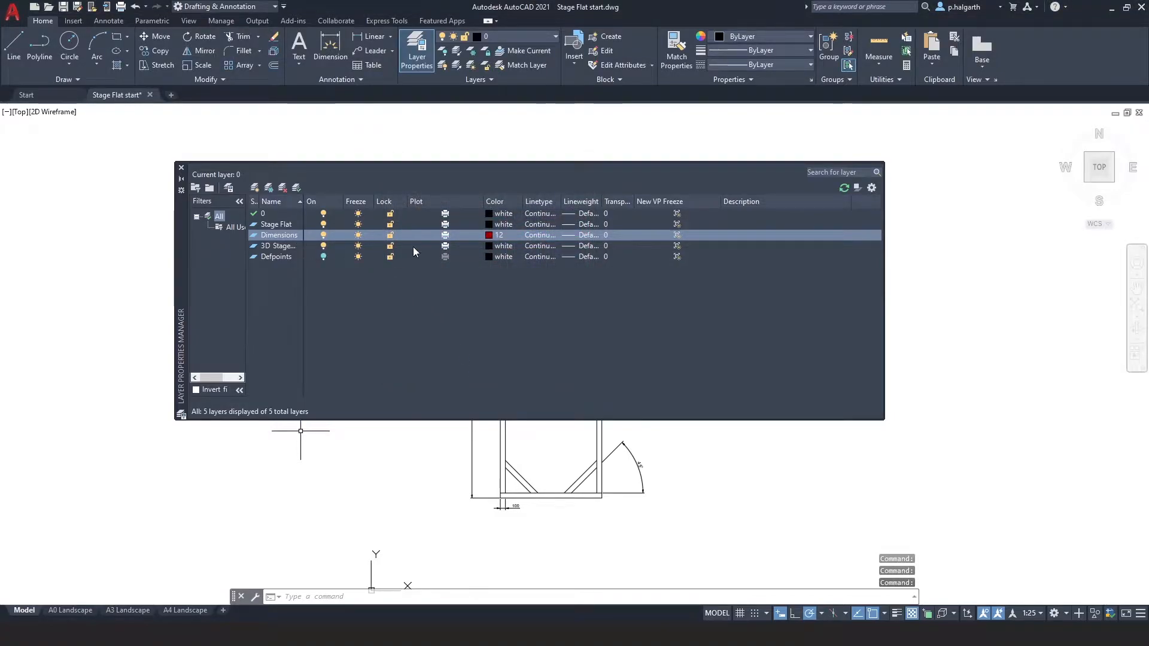
Set the 3D Stage Flat layer's colour to index 170.
drag(303, 202, 317, 202)
click(502, 246)
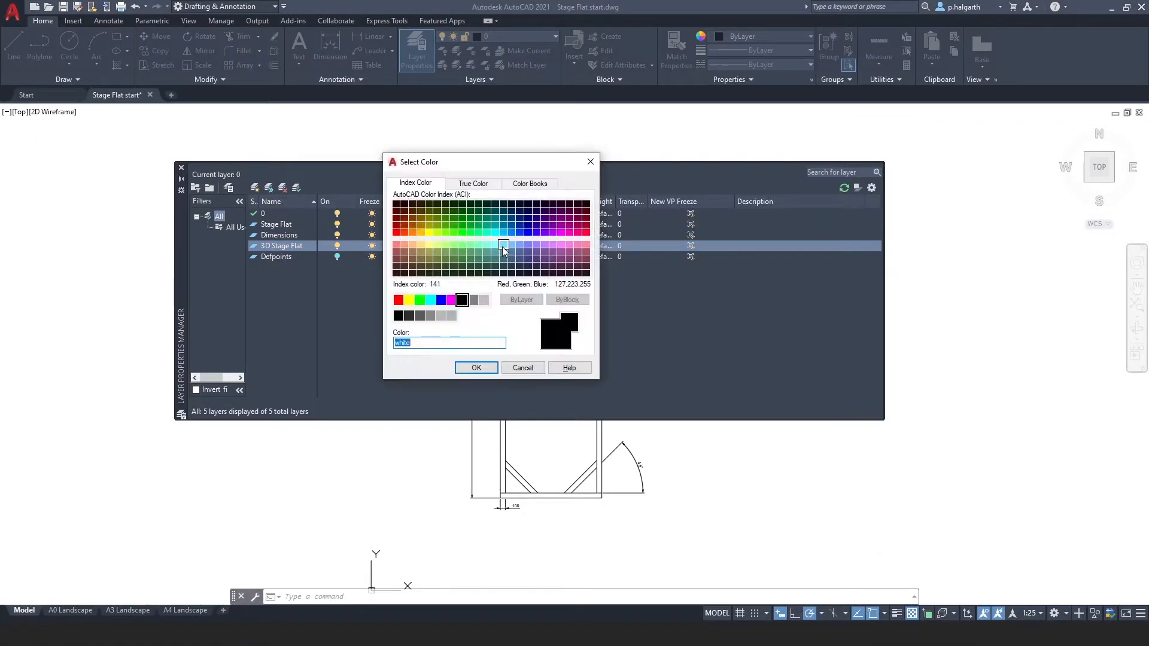
click(528, 227)
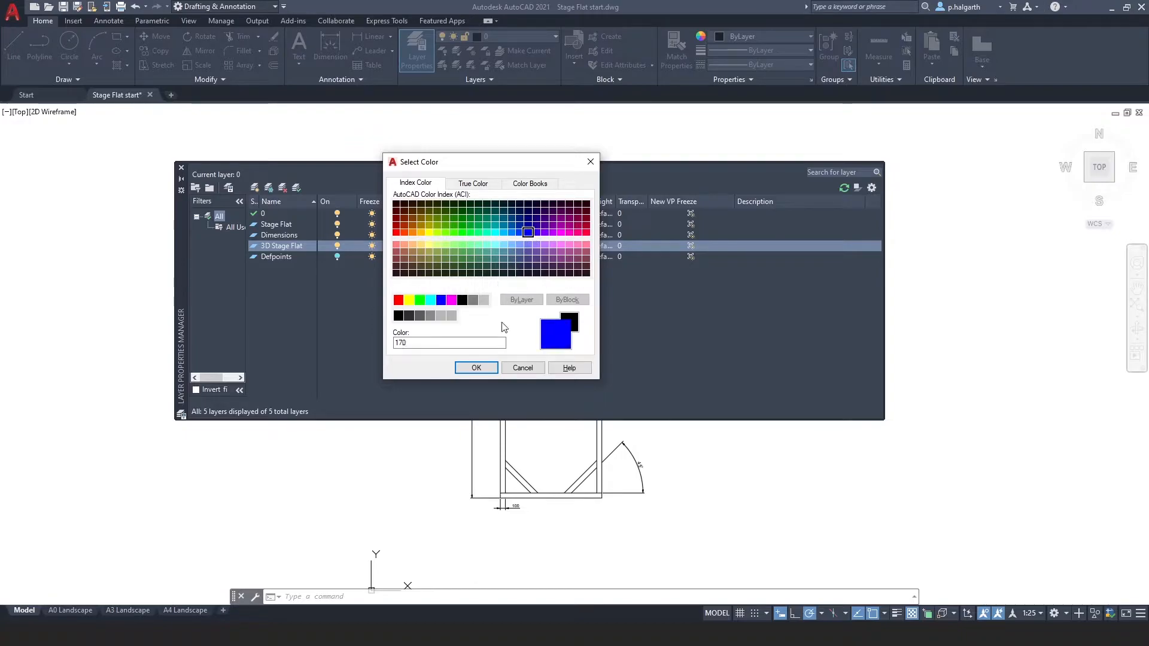
click(476, 366)
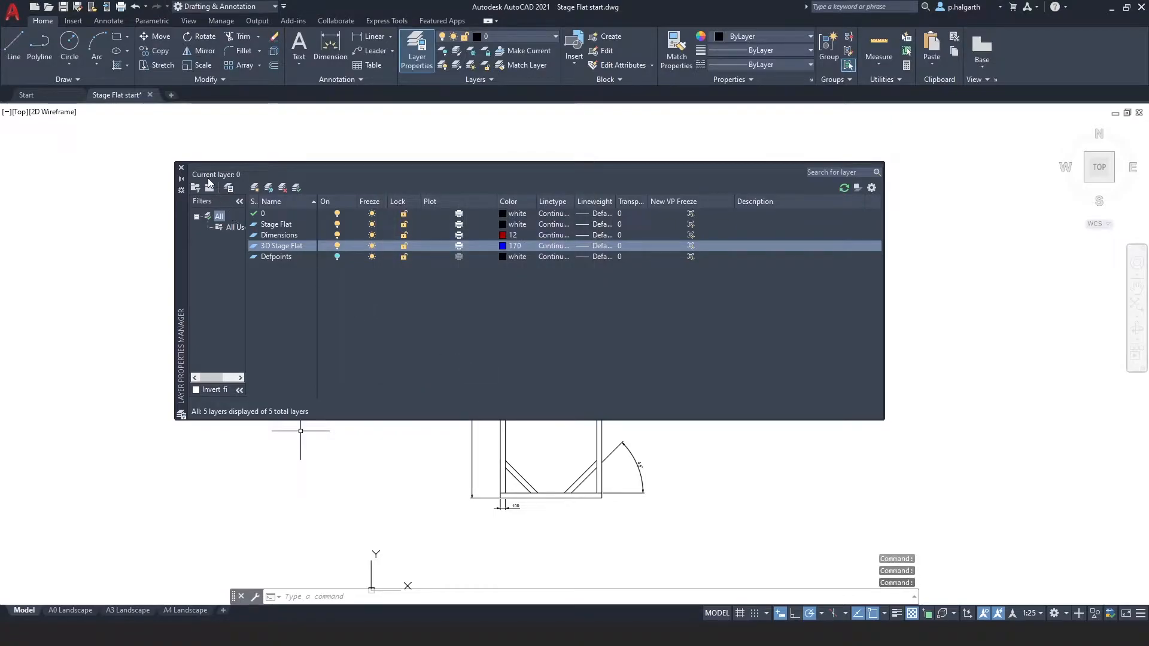
Make Stage Flat the current layer and close the layer manager.
click(280, 226)
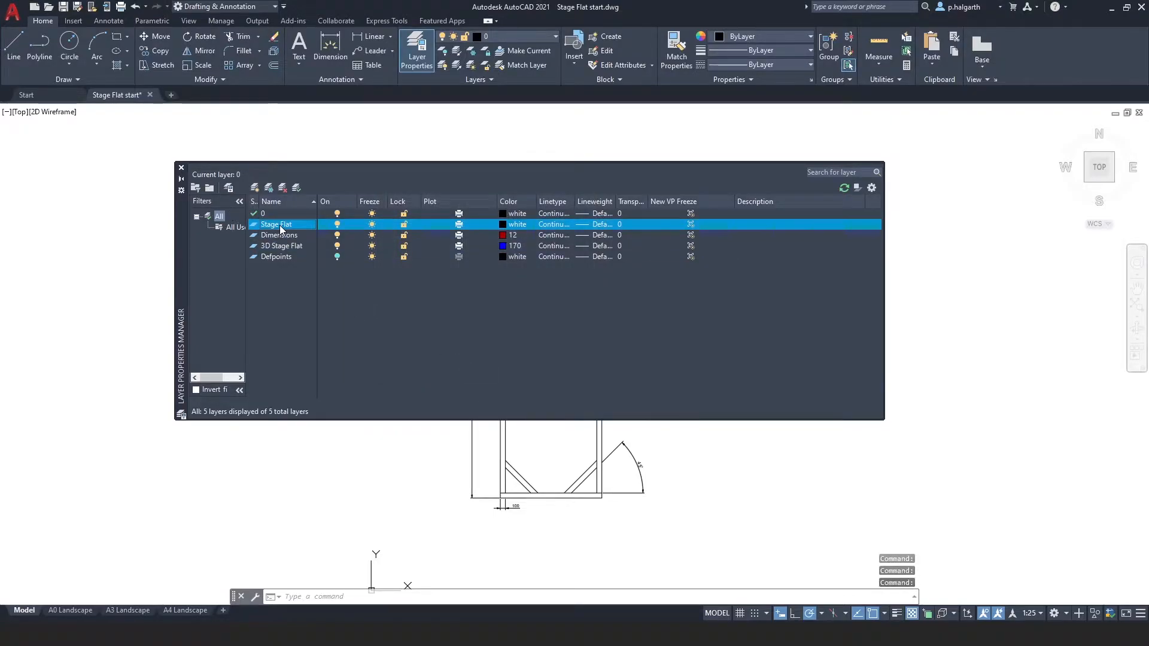
click(296, 187)
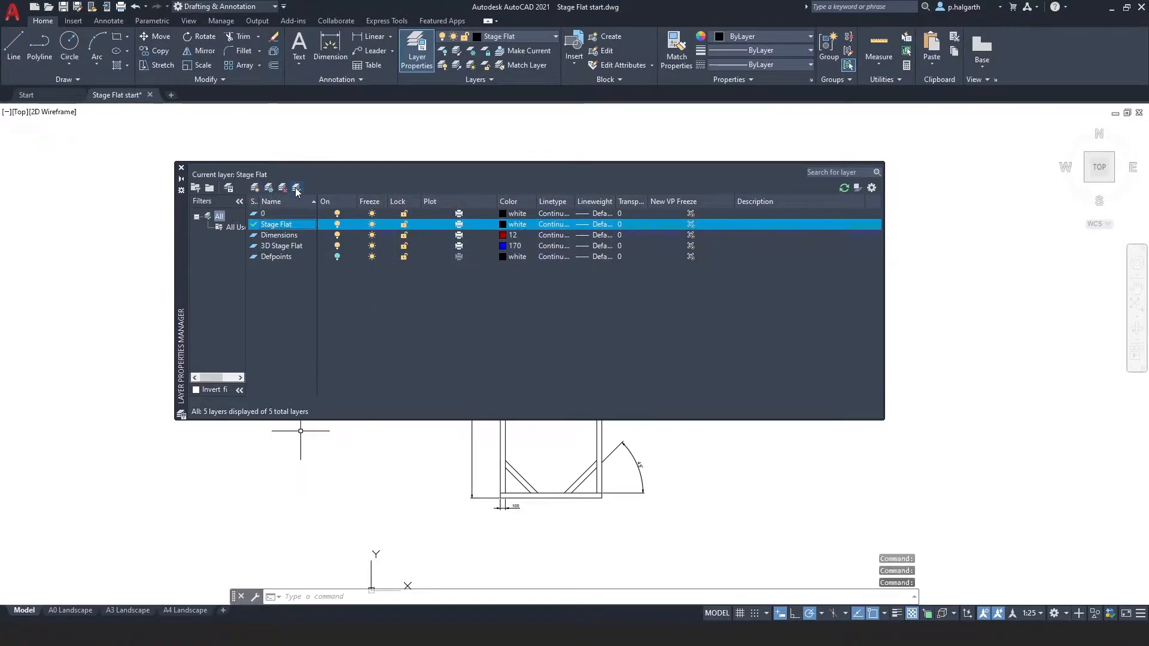
click(180, 169)
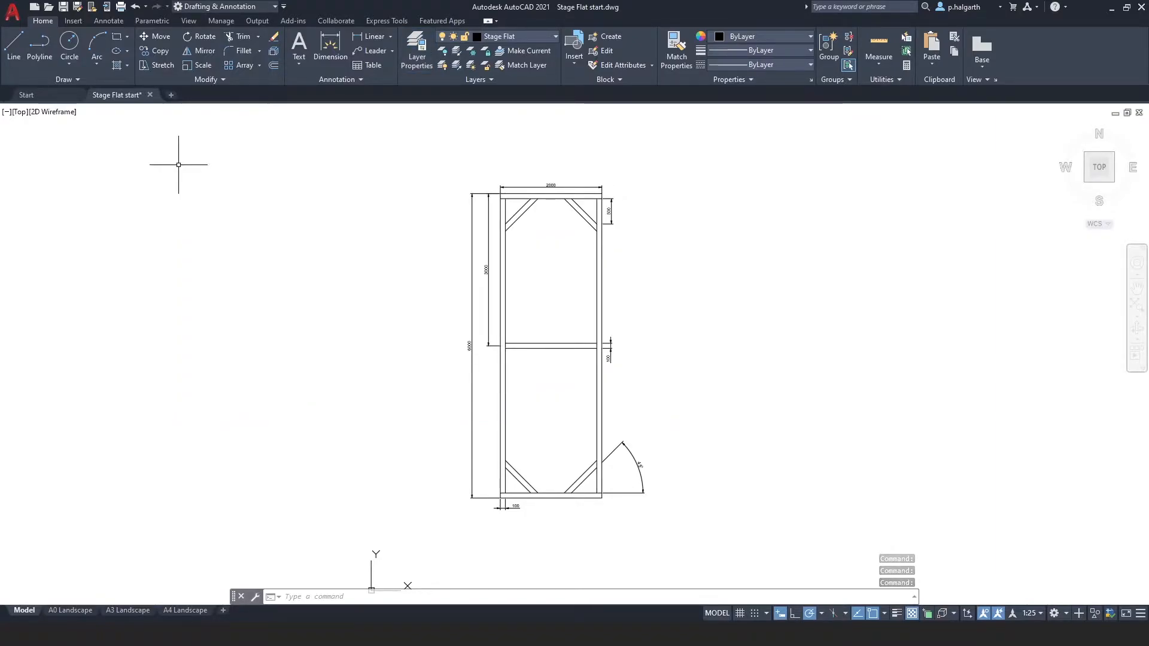
Select all the dimensions in the drawing and move them onto the Dimensions layer.
scroll(582, 274, up, 2)
middle_drag(587, 275, 484, 286)
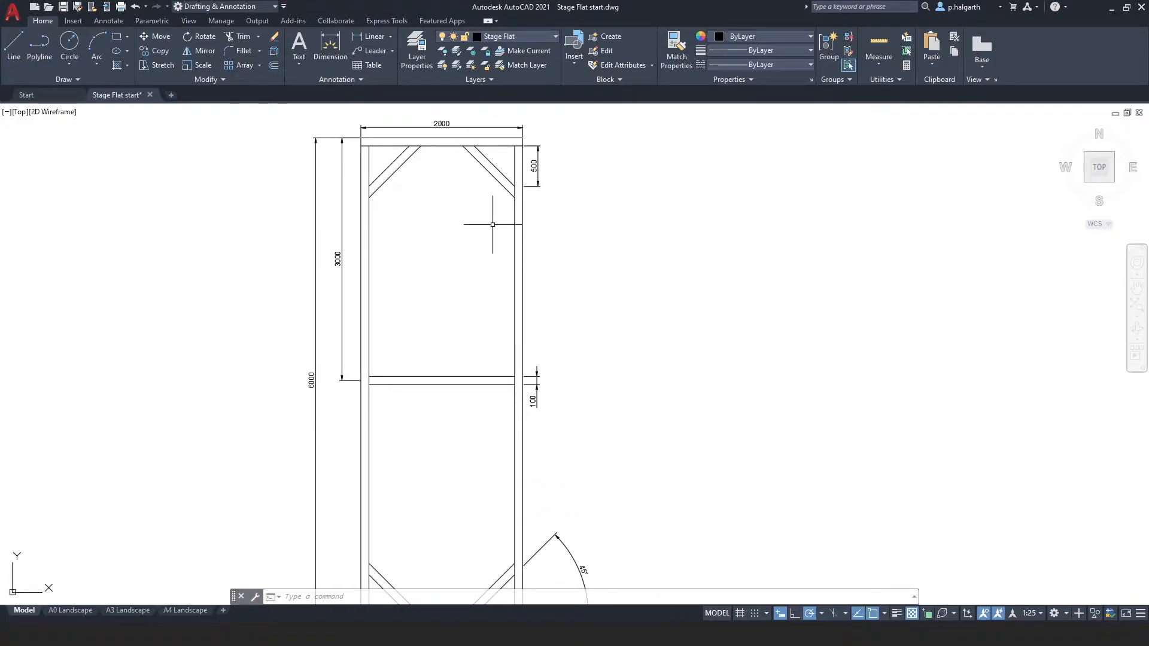
click(358, 203)
click(329, 202)
right_click(330, 204)
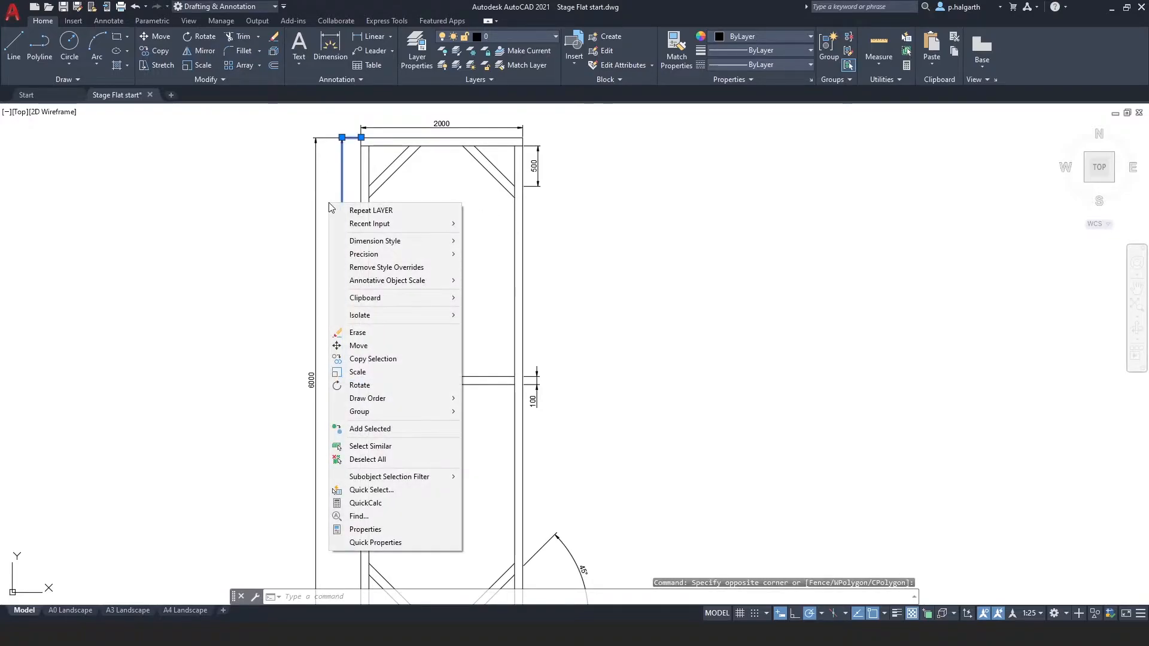
click(359, 446)
middle_drag(515, 454, 462, 325)
scroll(461, 333, down, 3)
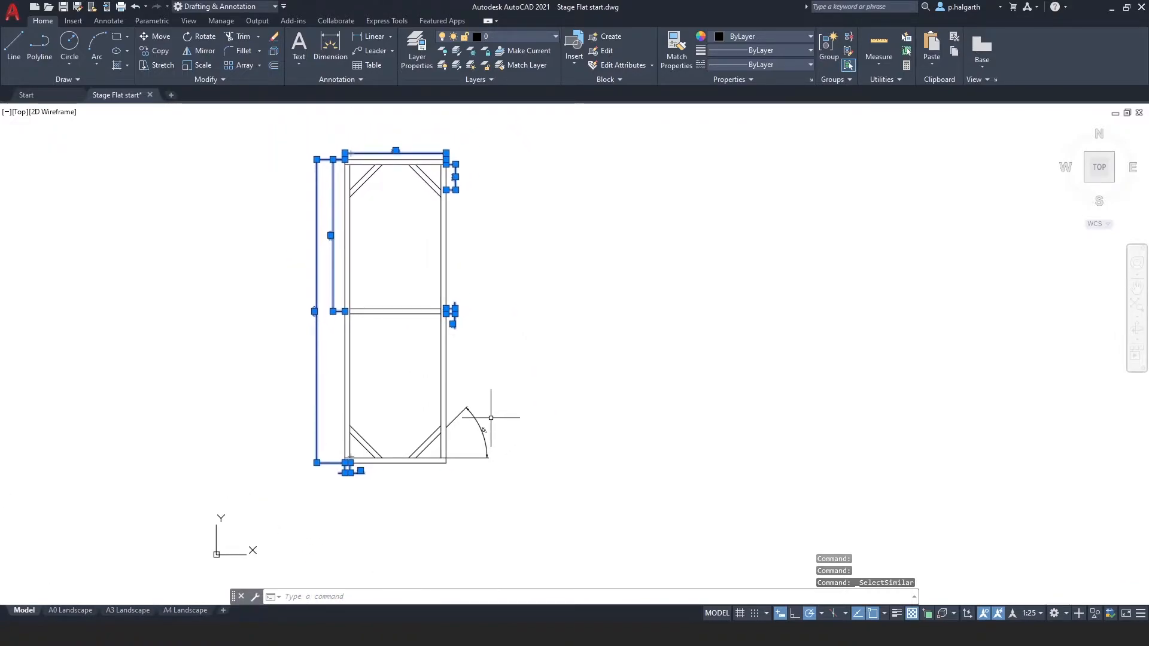
click(507, 473)
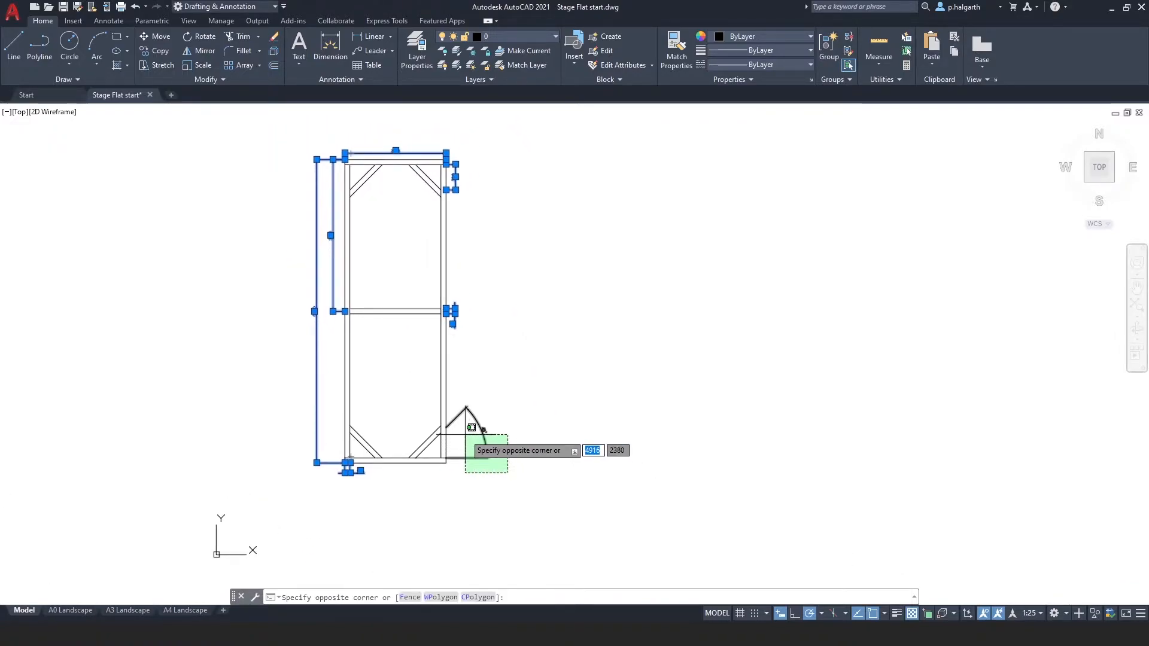
click(465, 435)
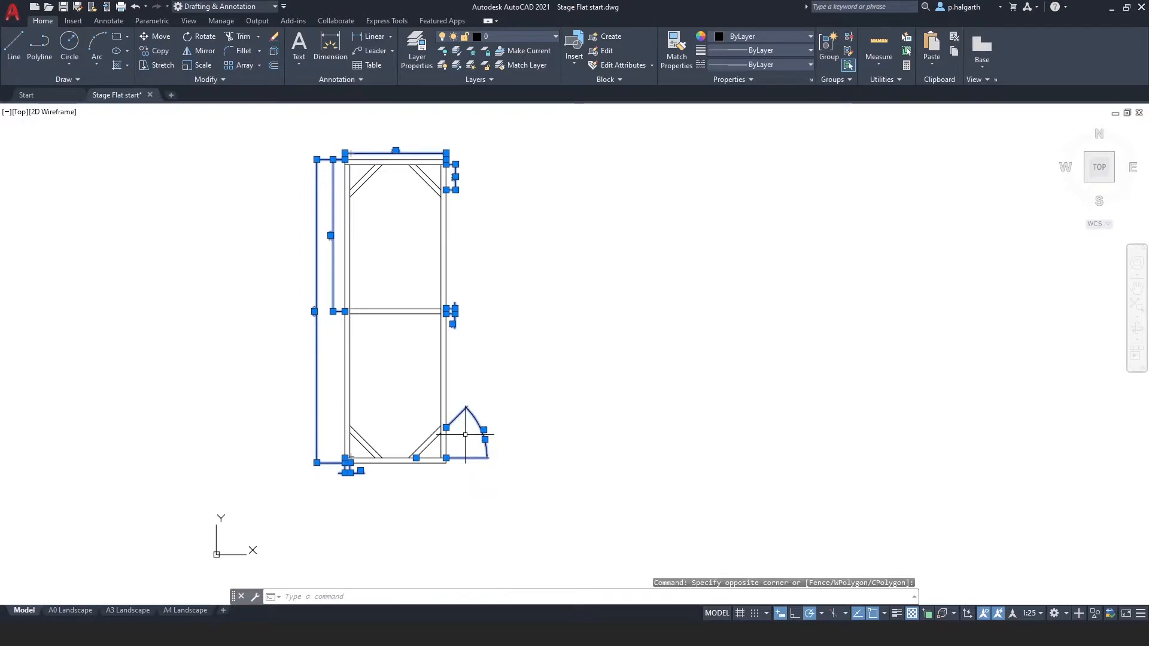
click(495, 37)
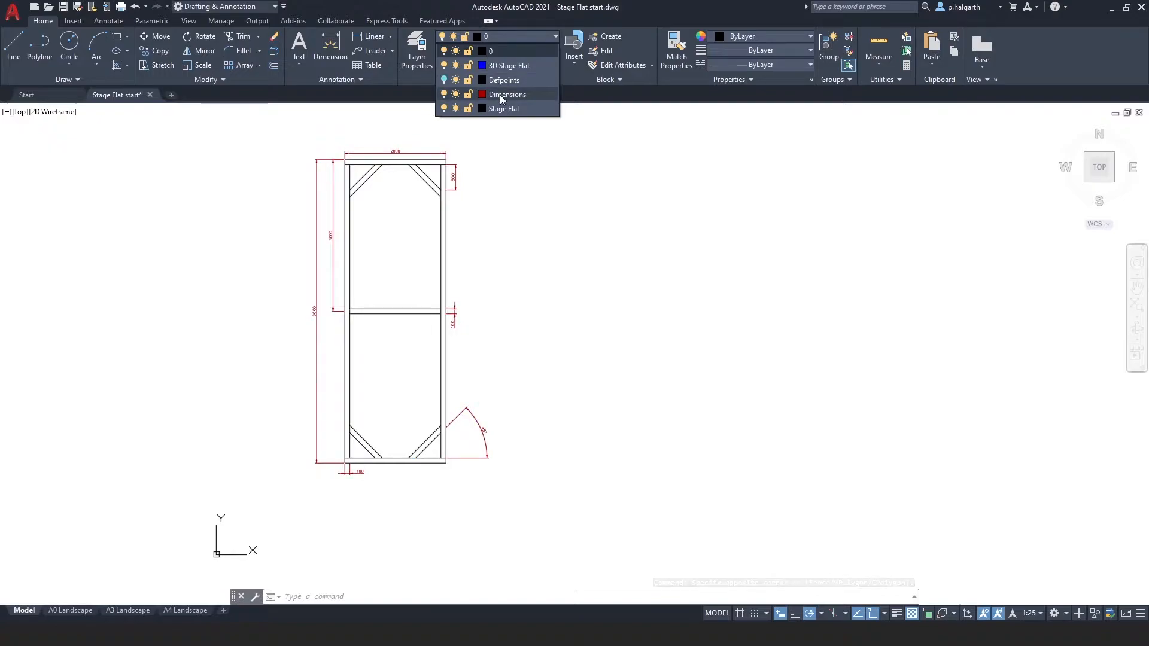
click(501, 94)
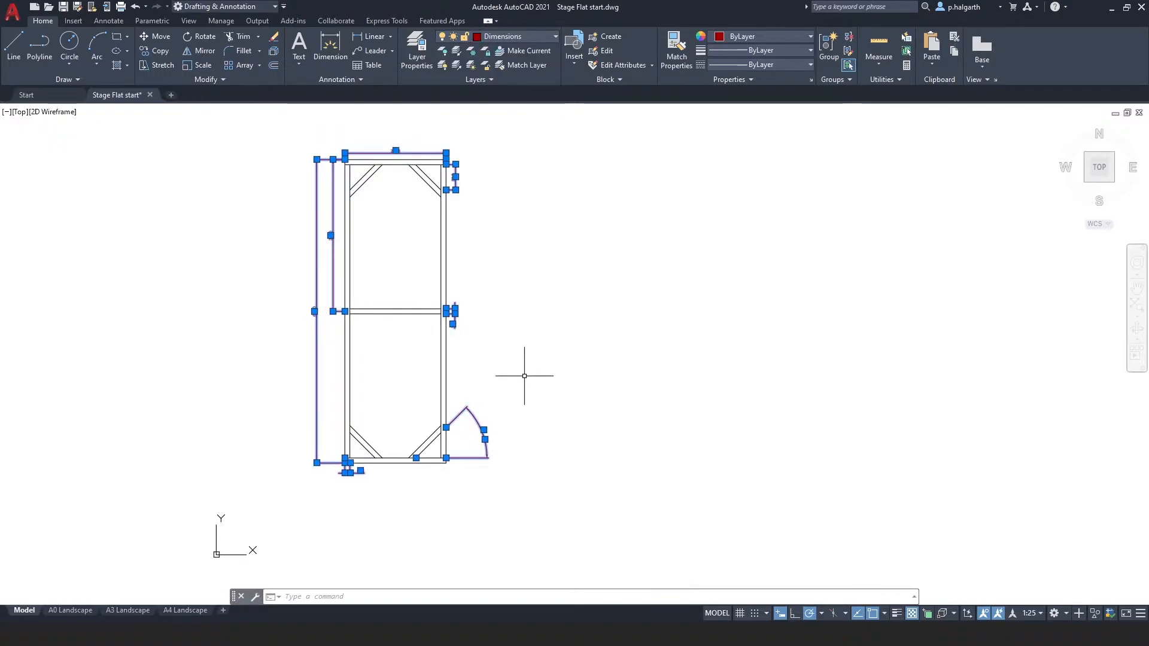
key(Escape)
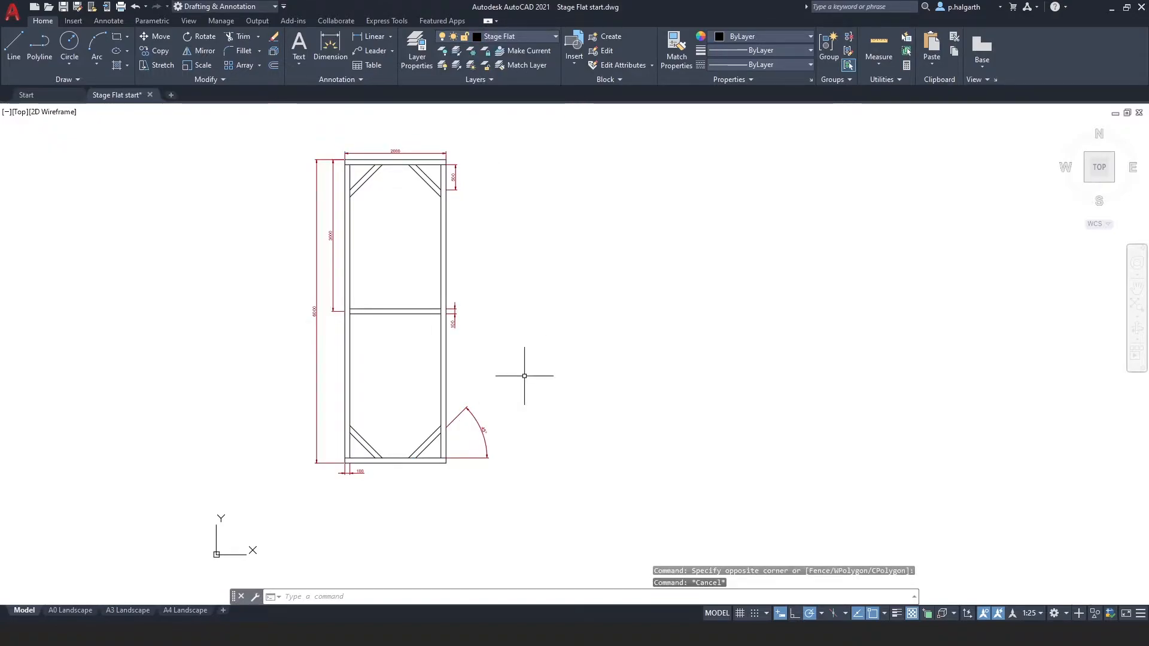
Select all the frame lines with Select Similar and move them onto the Stage Flat layer.
click(474, 272)
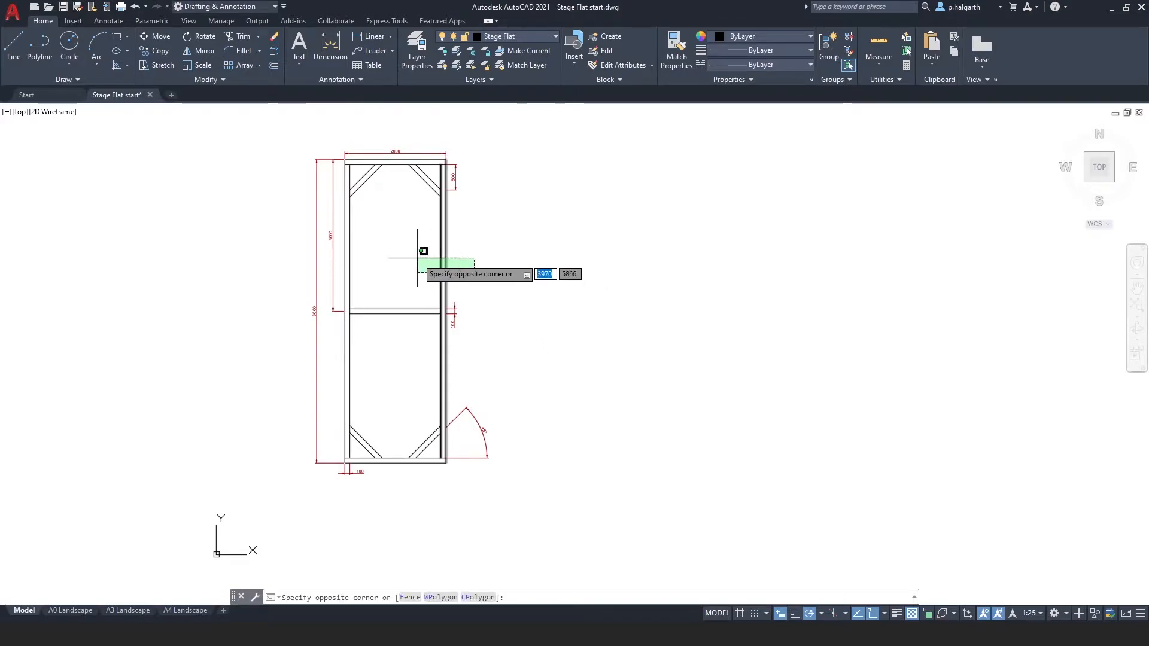
click(417, 258)
right_click(419, 264)
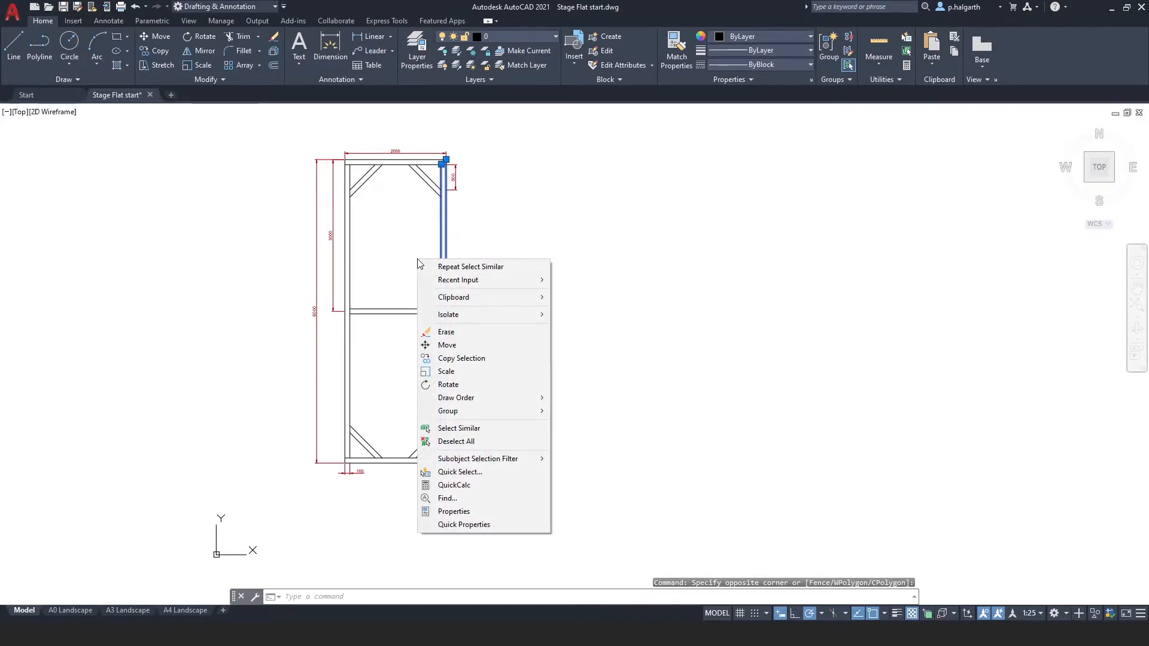
click(460, 428)
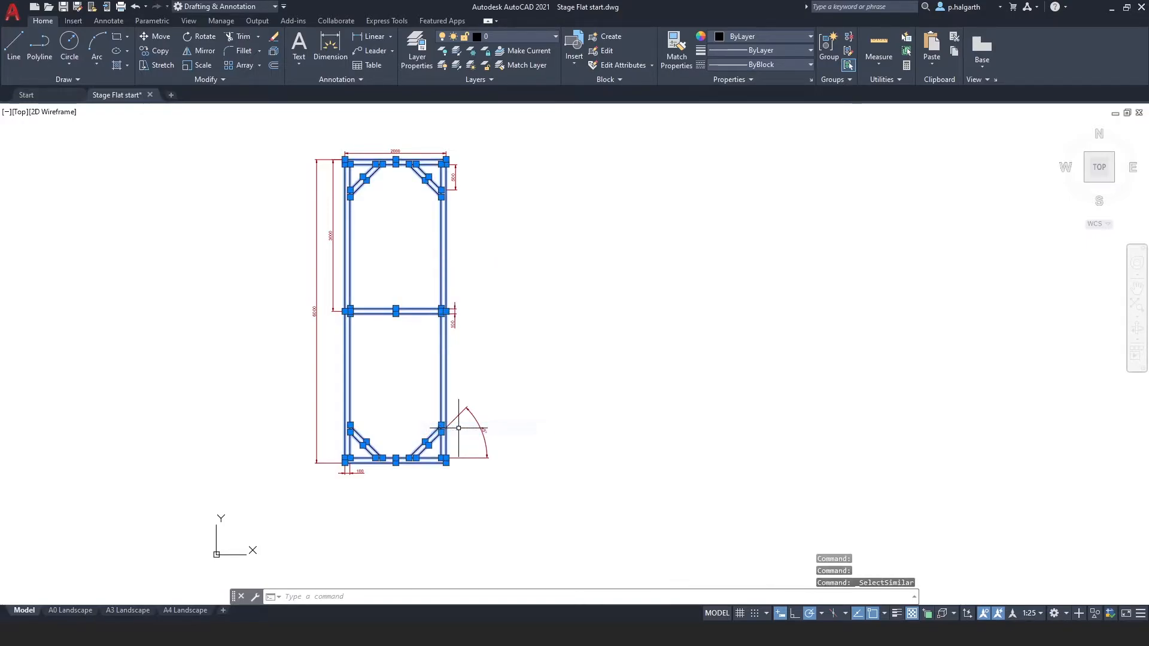
click(519, 36)
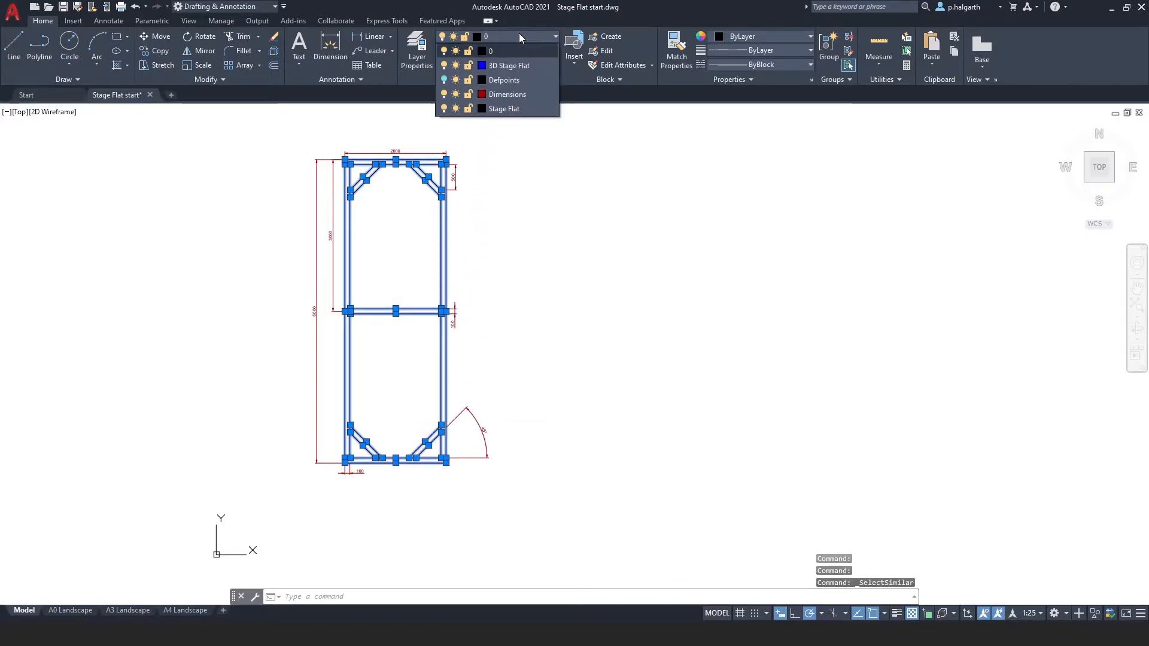
click(517, 108)
key(Escape)
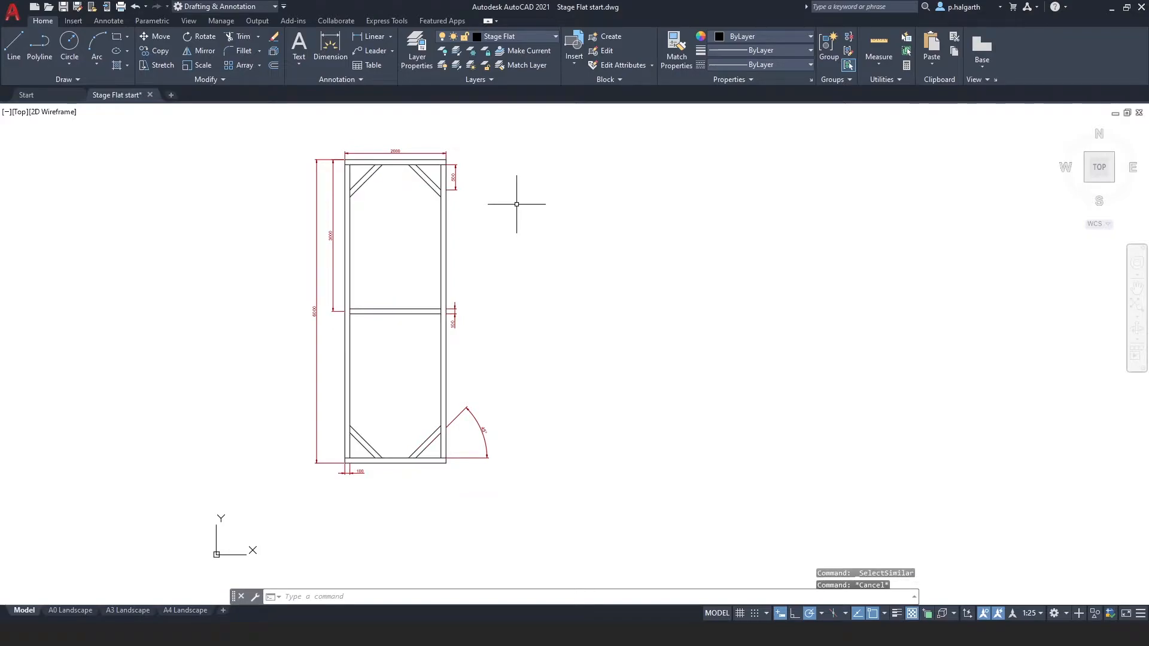
Turn off the Dimensions layer.
middle_drag(488, 231, 539, 255)
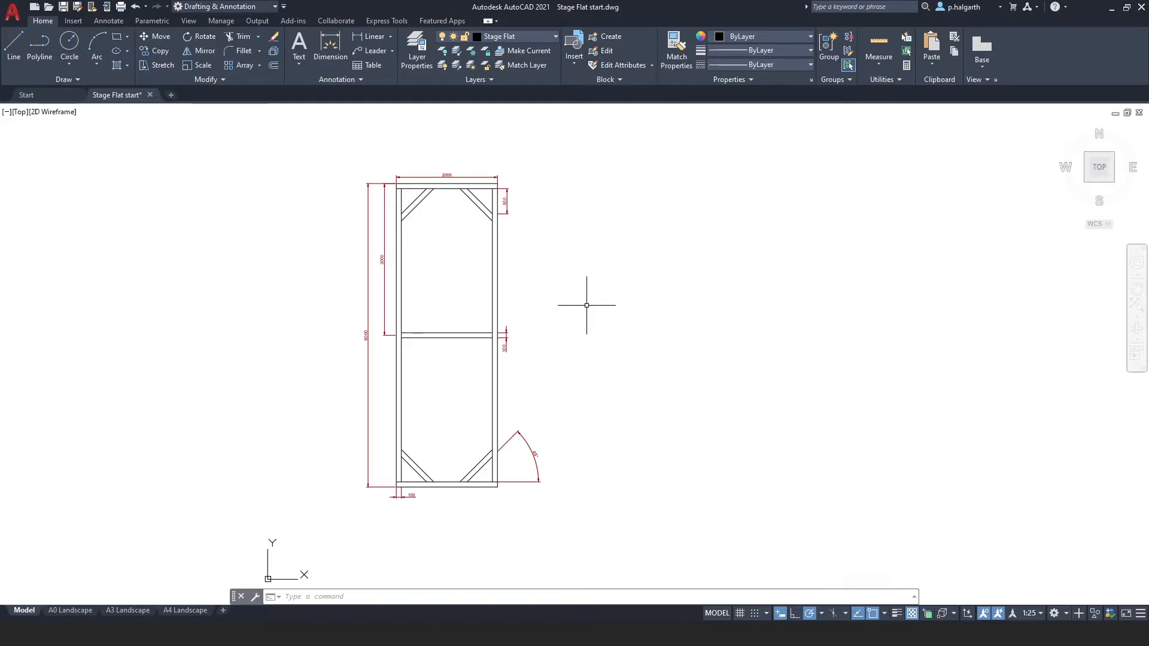
click(505, 37)
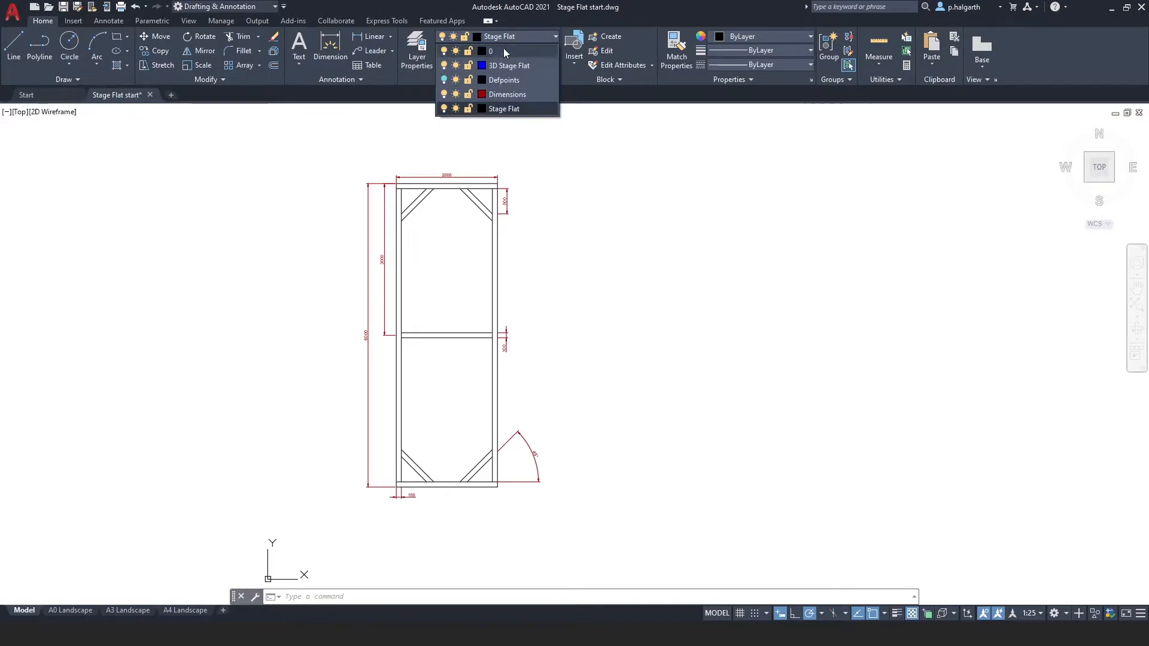
click(445, 95)
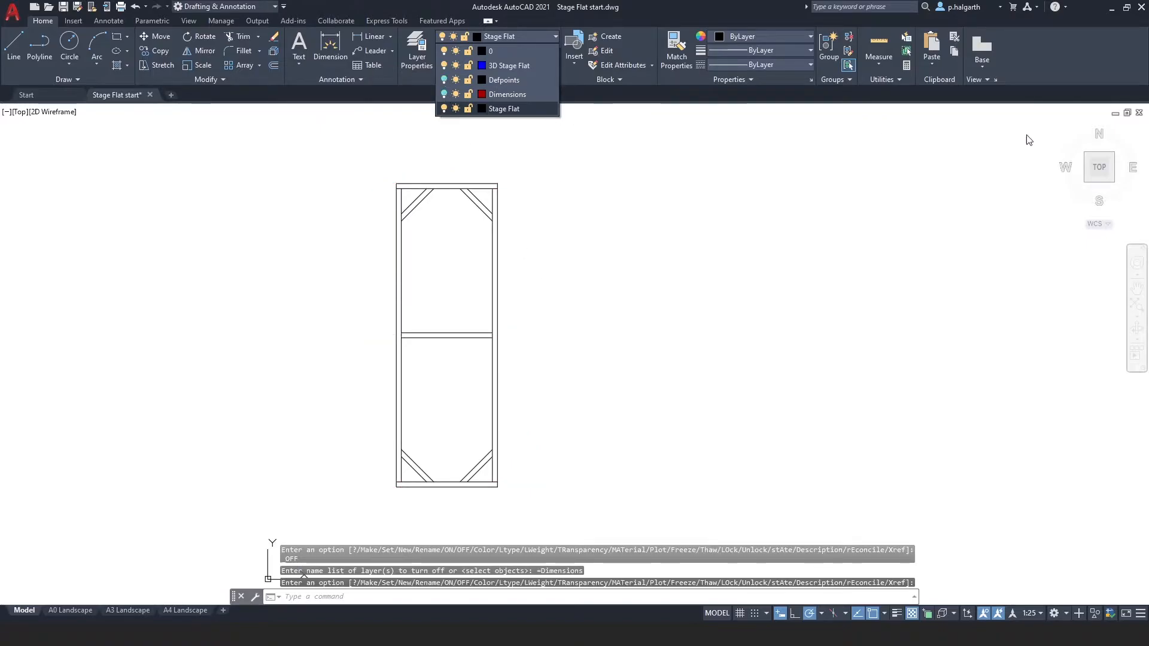
Make 3D Stage Flat the current layer.
click(1068, 128)
click(1063, 128)
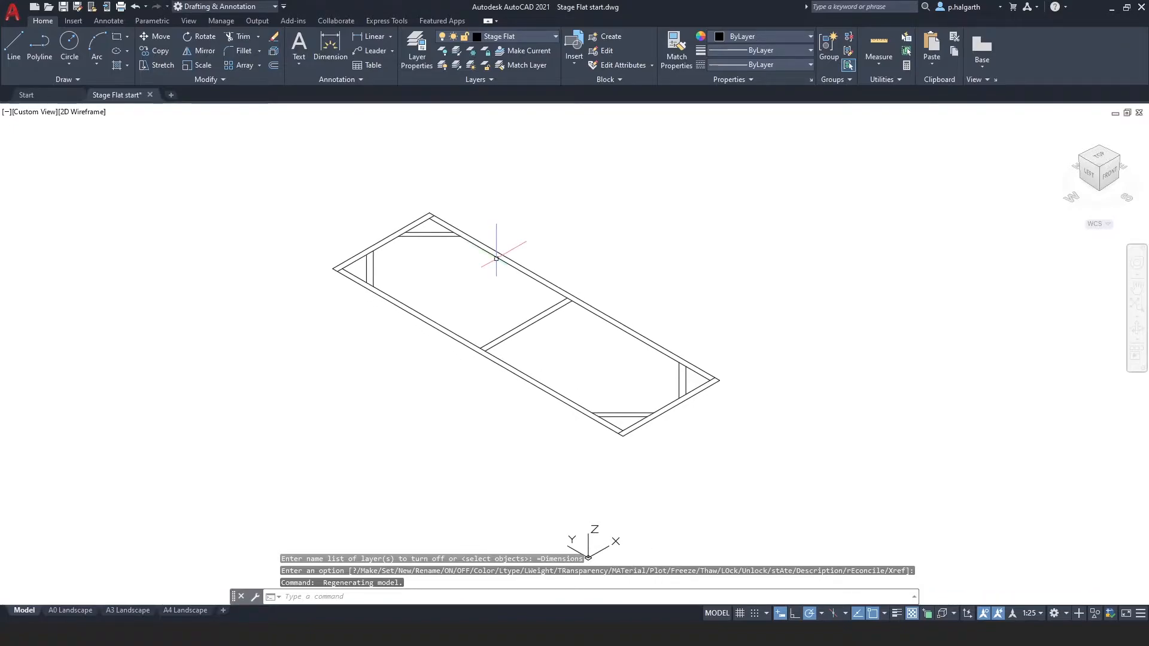
click(508, 34)
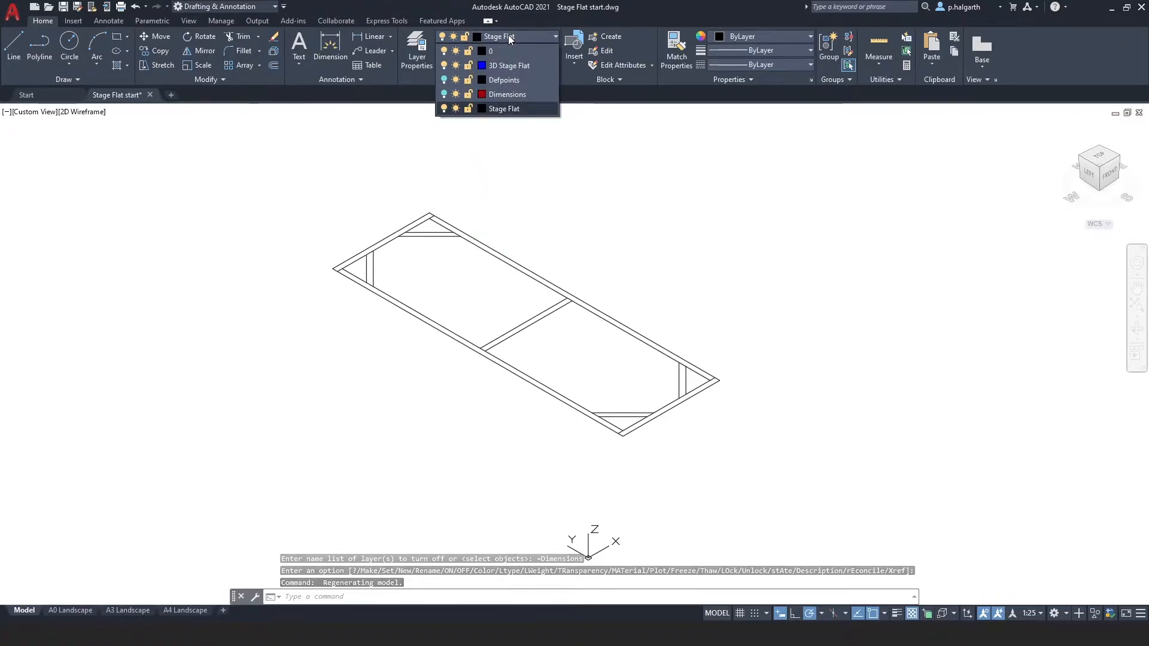
click(514, 67)
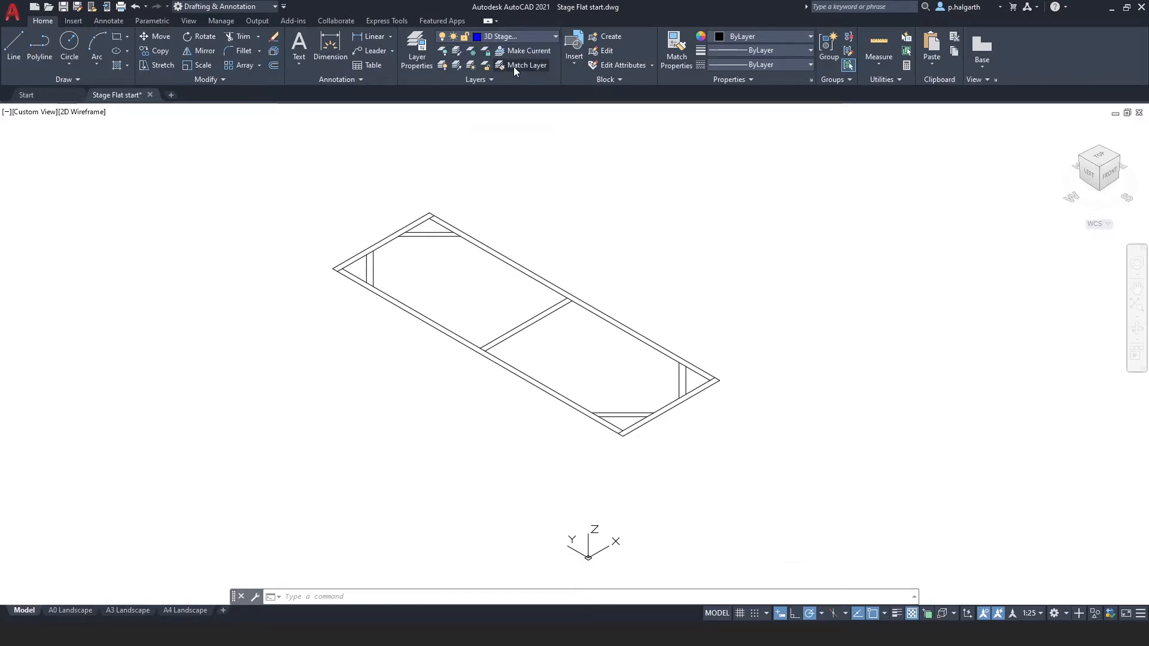
Switch the workspace to 3D Modeling.
click(213, 7)
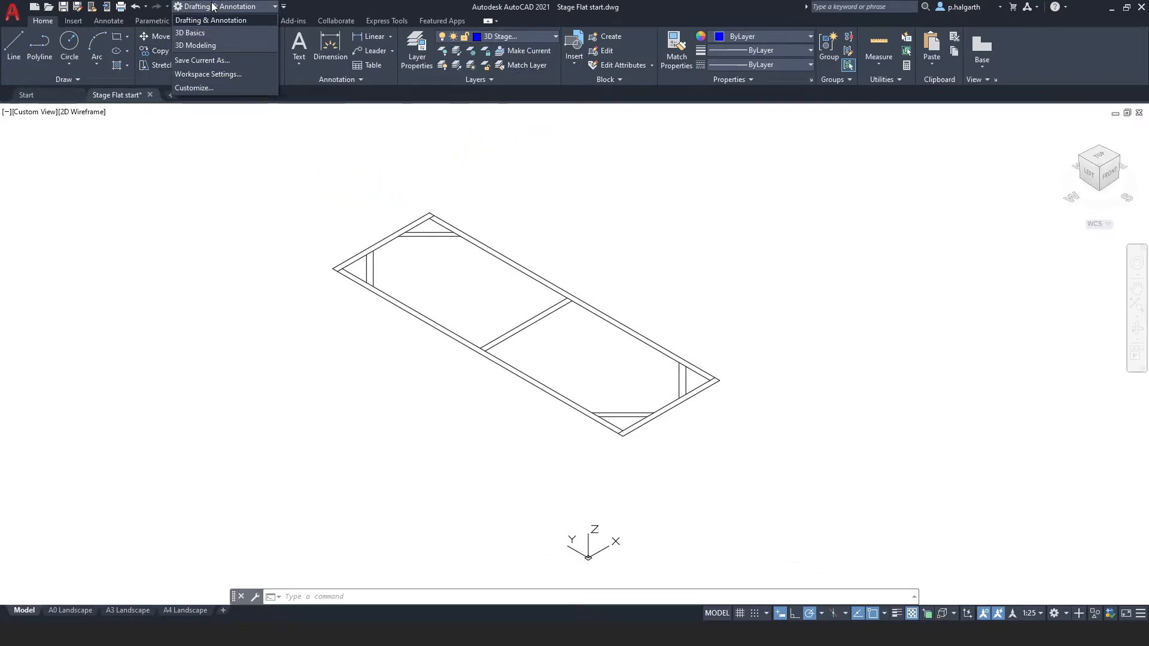
click(210, 44)
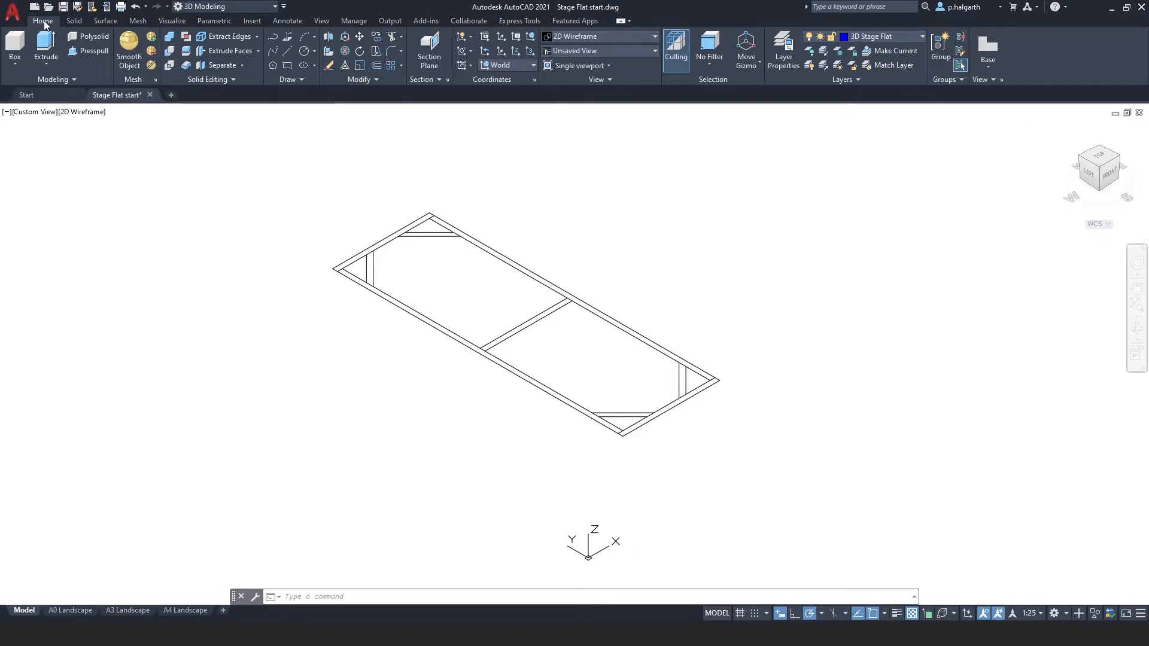
Draw a box over the top rail of the frame between its outer corners, 50 mm high.
click(13, 46)
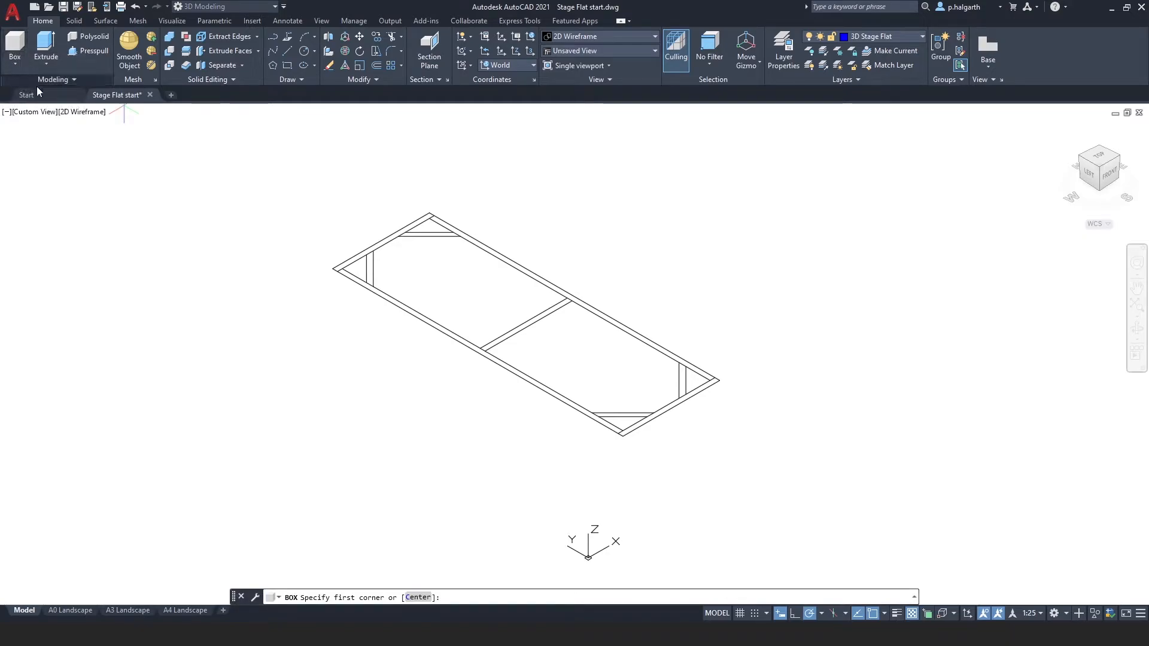
scroll(233, 221, up, 4)
middle_drag(287, 326, 151, 401)
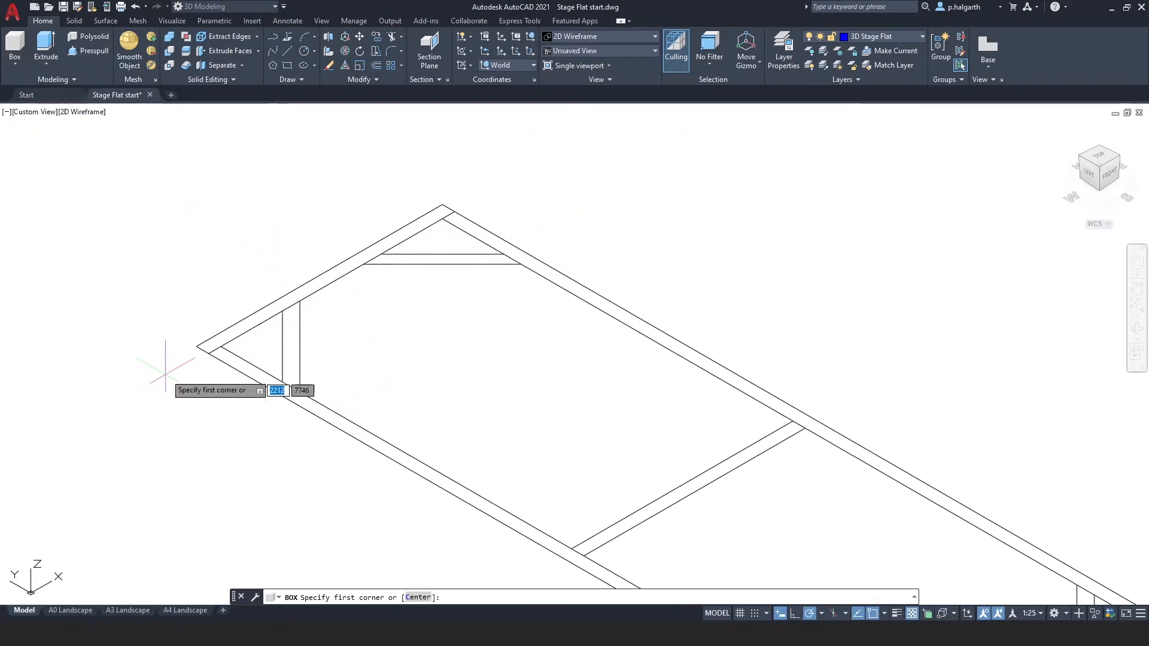
click(197, 347)
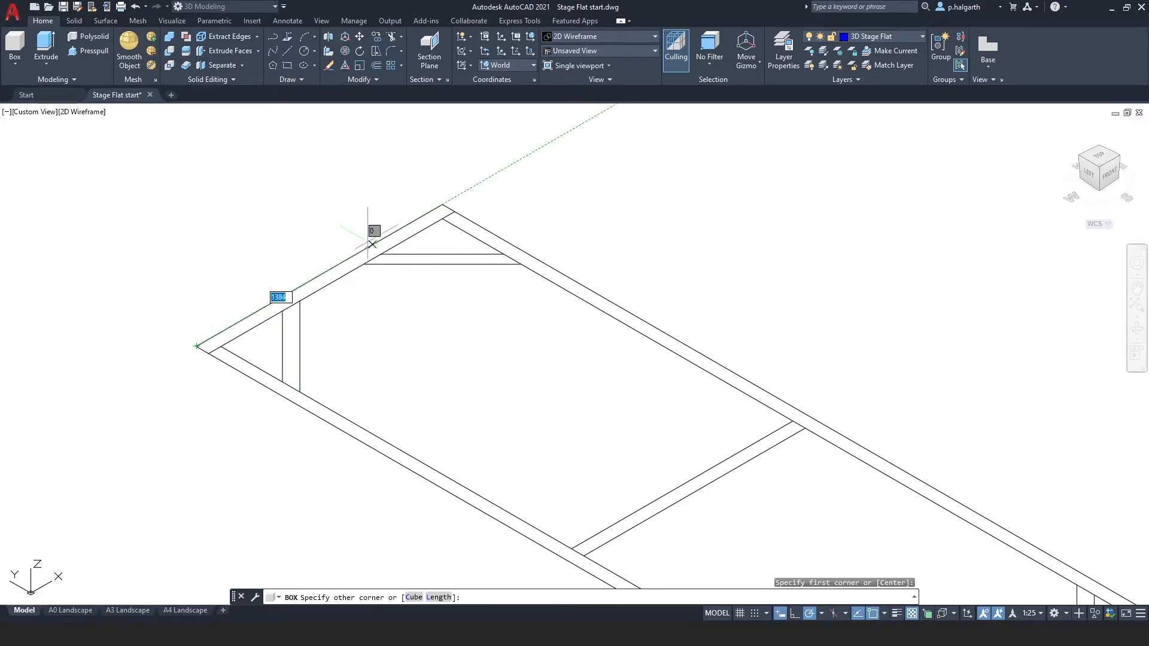
click(455, 212)
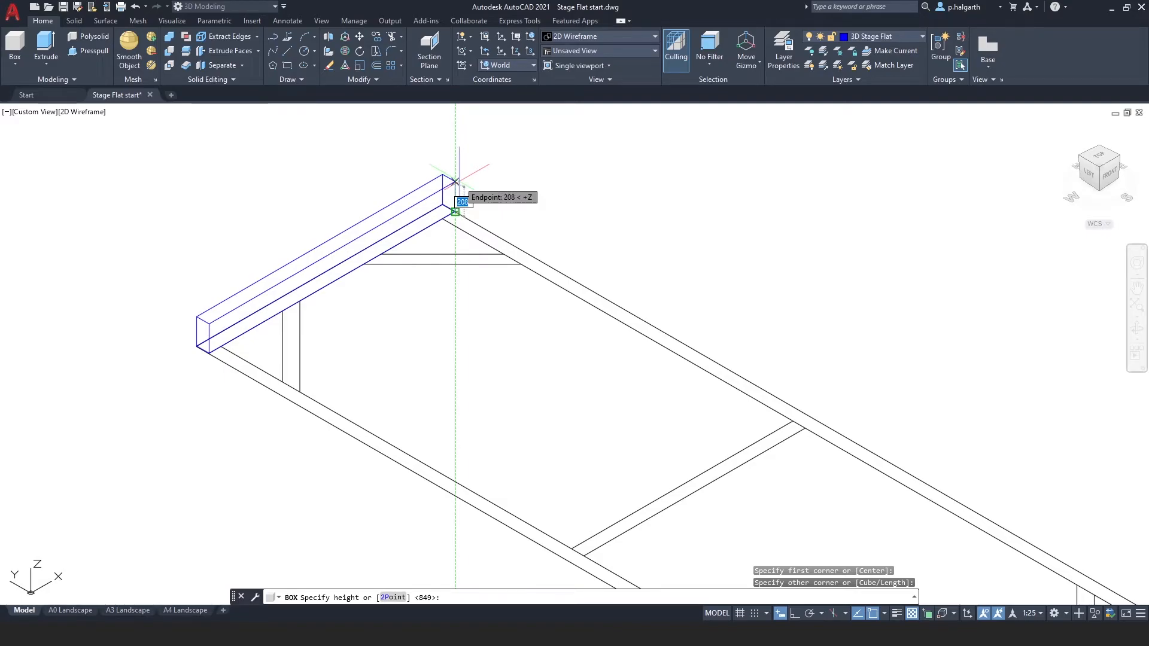
text(50)
key(Return)
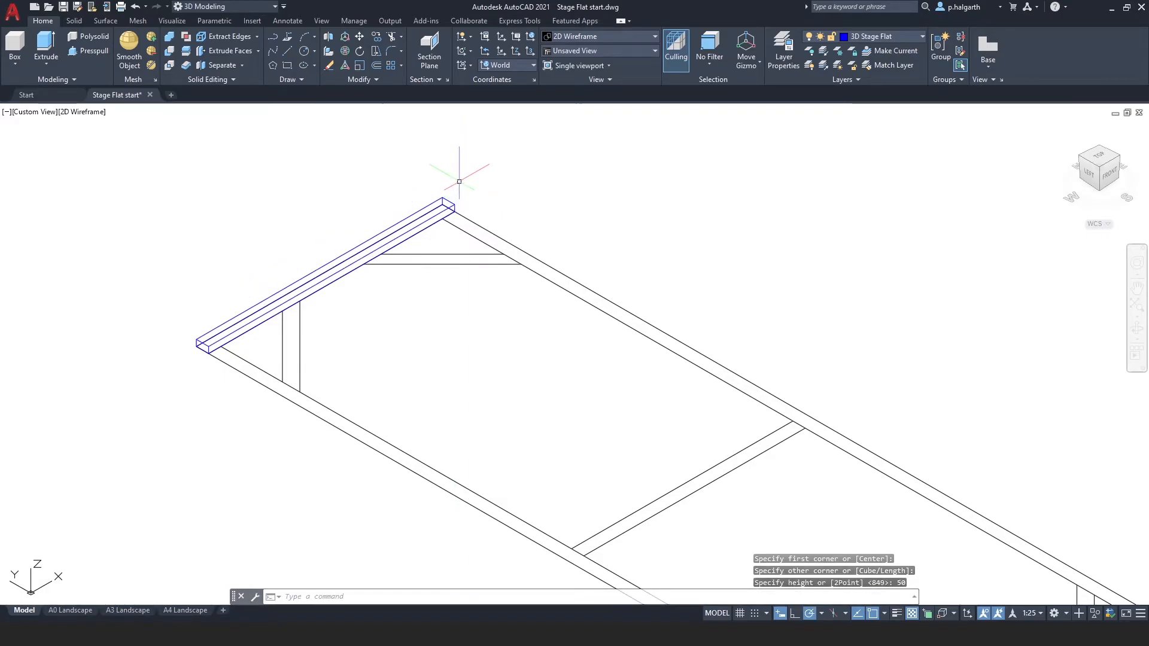
Draw a box over the left long rail of the frame between its end corners, keeping the 50 mm height.
scroll(252, 337, up, 2)
middle_drag(252, 337, 254, 304)
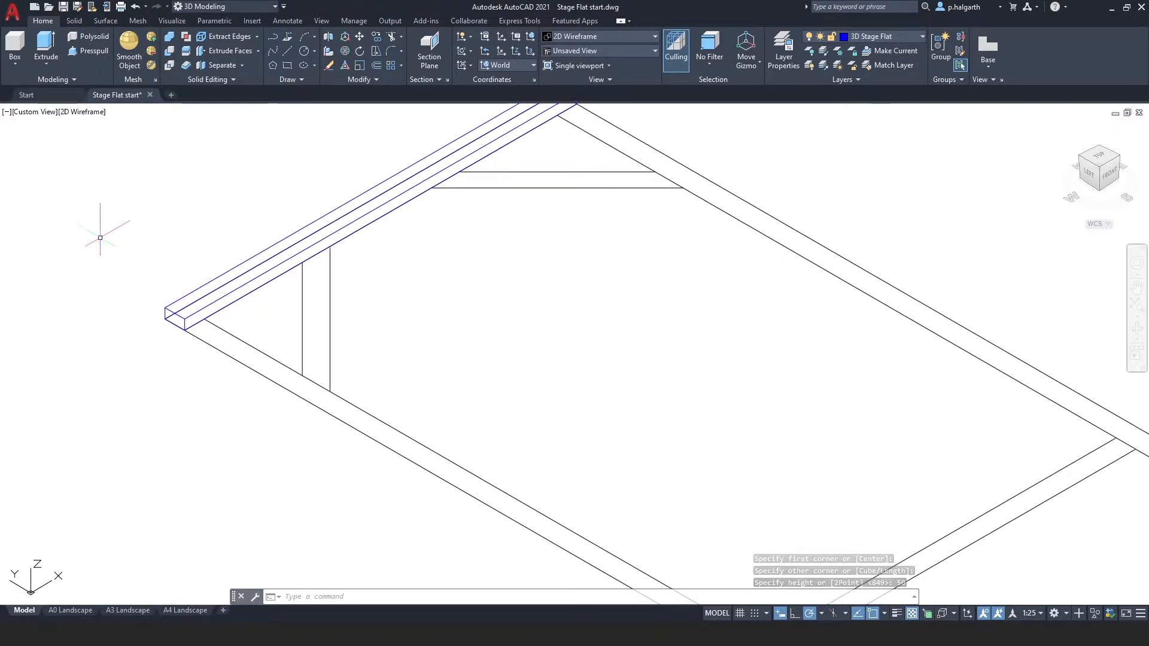
scroll(490, 323, down, 1)
middle_drag(479, 323, 317, 264)
scroll(316, 264, down, 1)
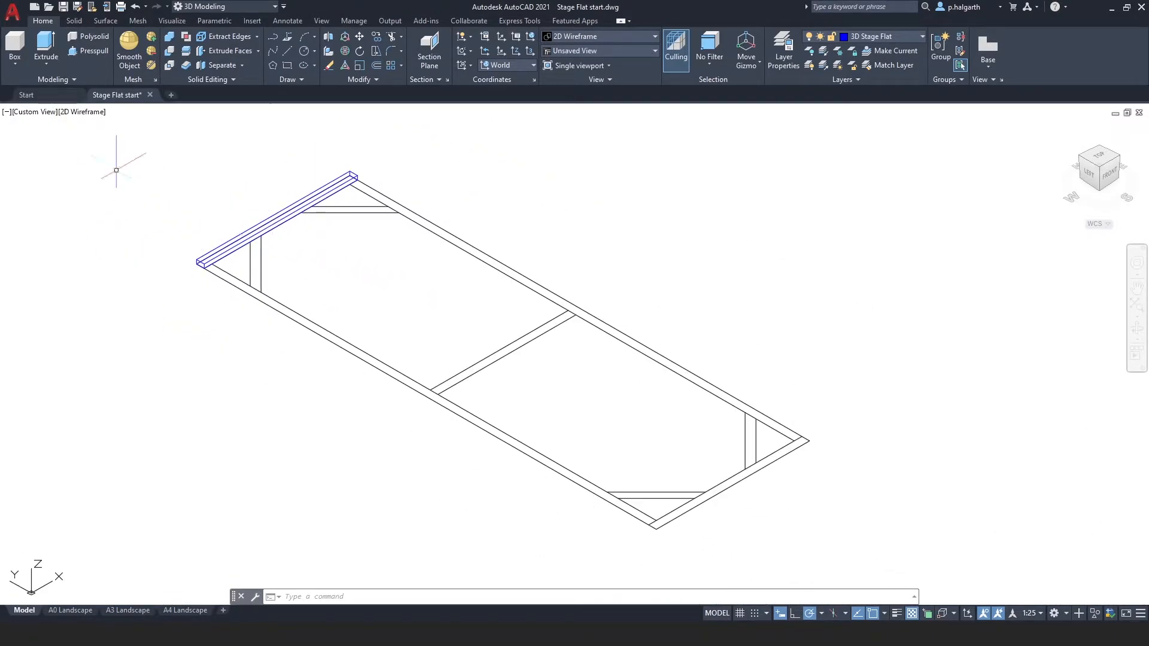
text(box)
key(Return)
scroll(202, 273, up, 3)
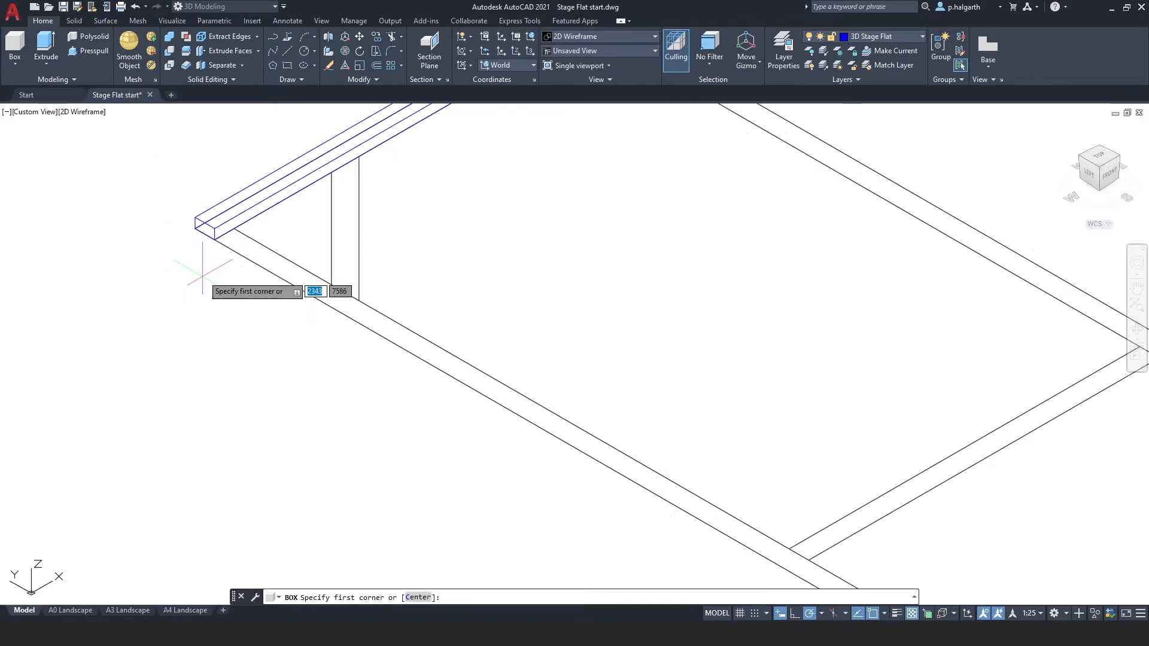
click(216, 239)
scroll(575, 408, down, 3)
middle_drag(630, 430, 290, 302)
scroll(308, 353, up, 5)
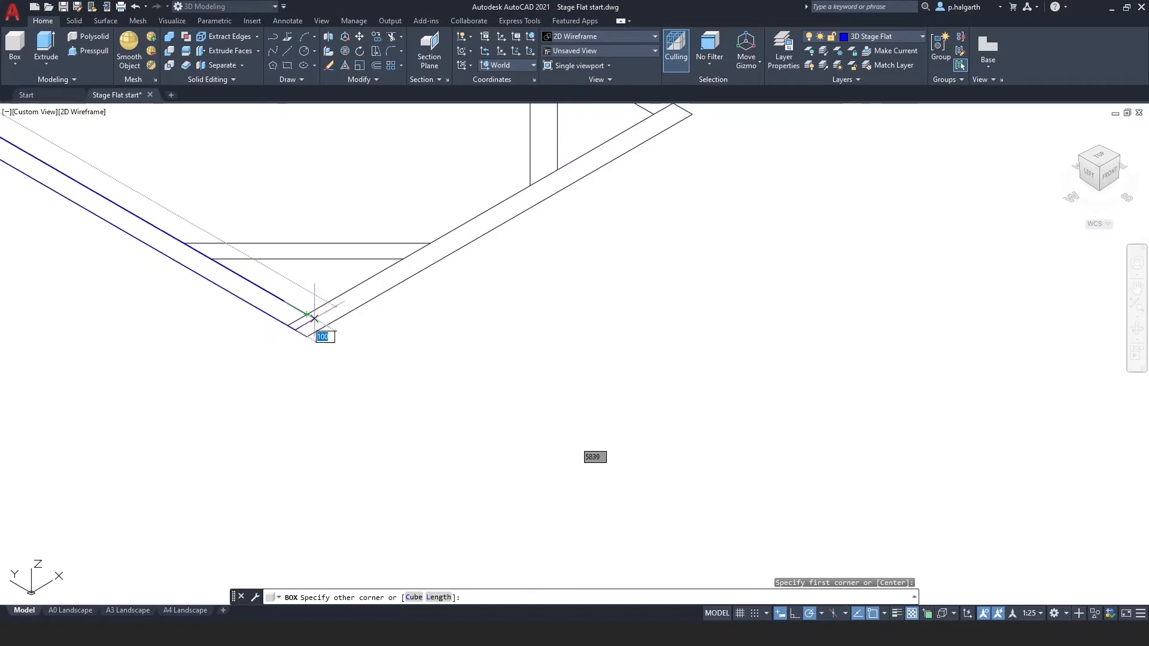
click(306, 315)
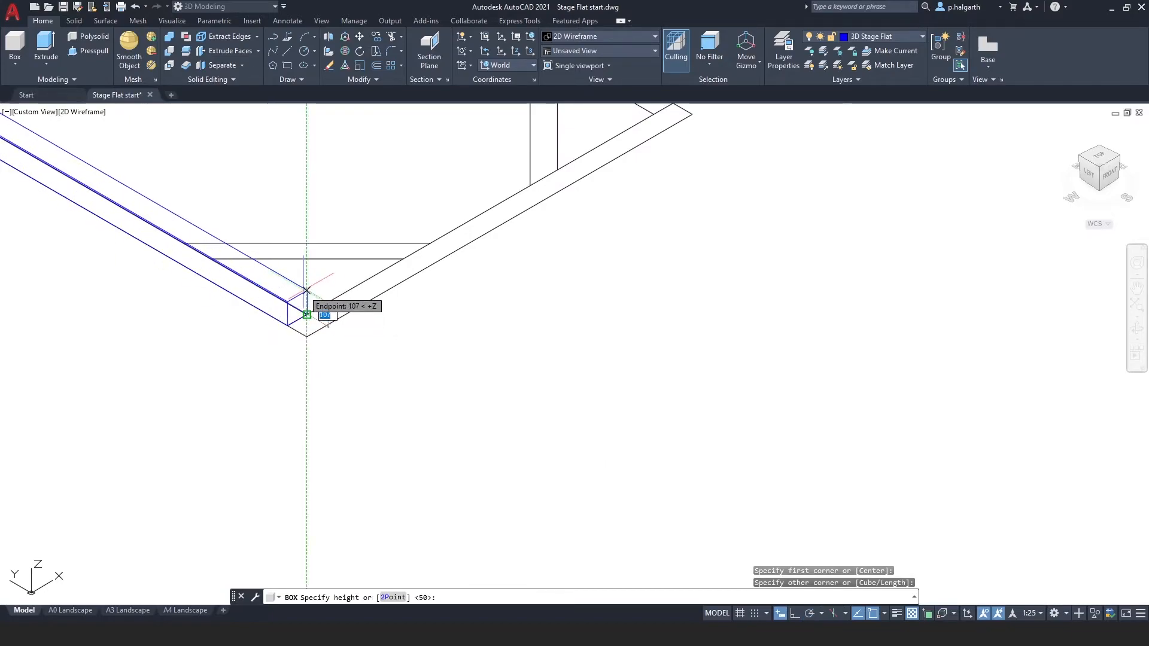
key(Return)
Draw a box over the opposite long rail, snapping its height to the top of the existing rail box.
scroll(310, 294, down, 2)
mouse_move(306, 244)
middle_down()
mouse_move(382, 381)
mouse_move(441, 397)
middle_up()
scroll(336, 356, down, 2)
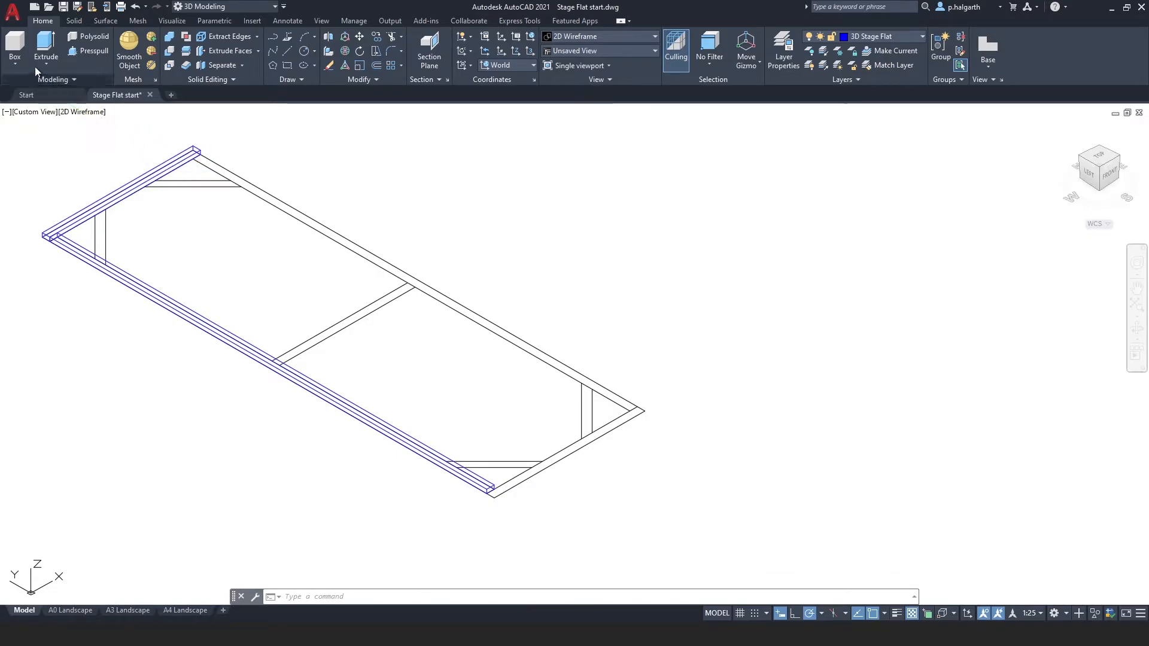
click(13, 43)
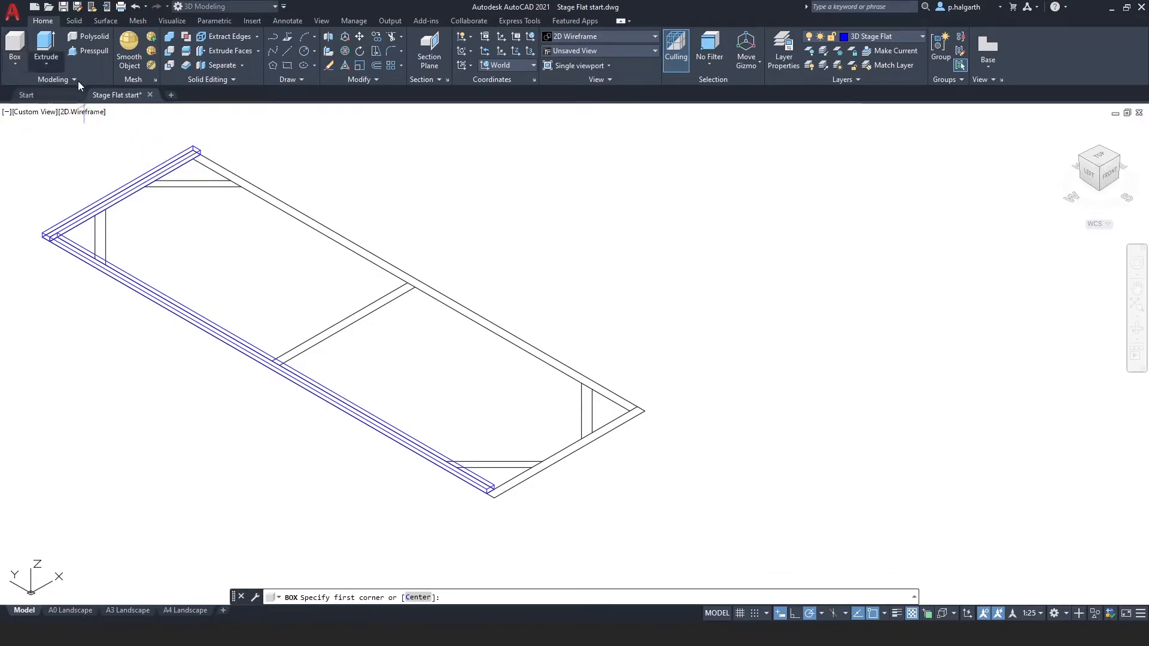
click(638, 407)
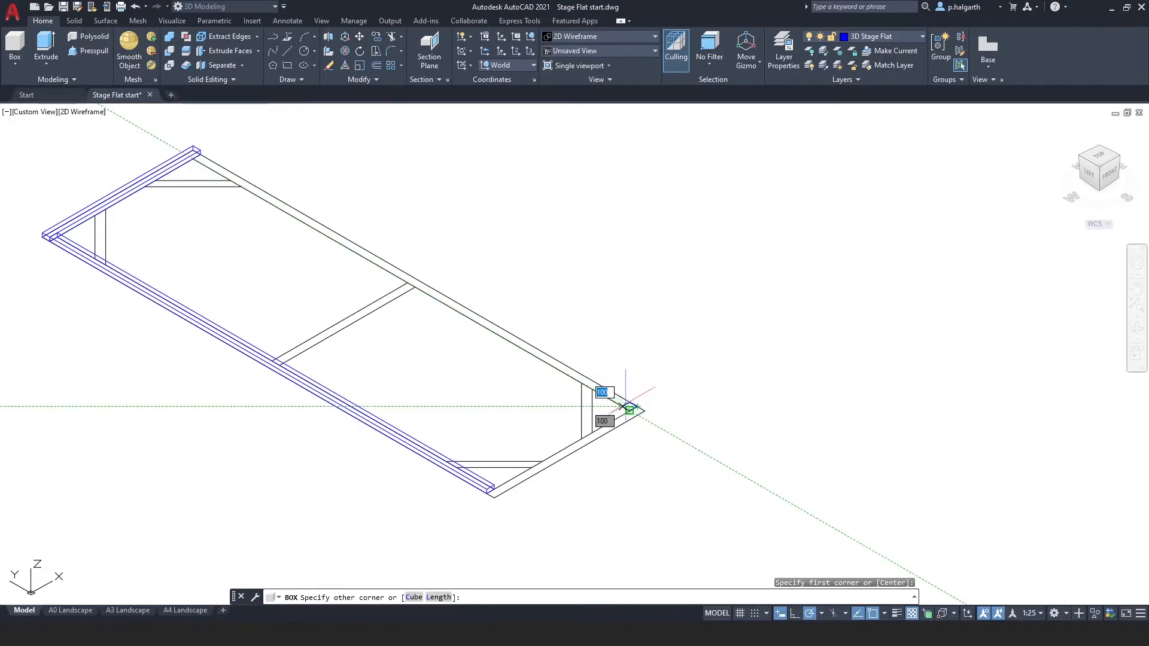
scroll(302, 271, up, 3)
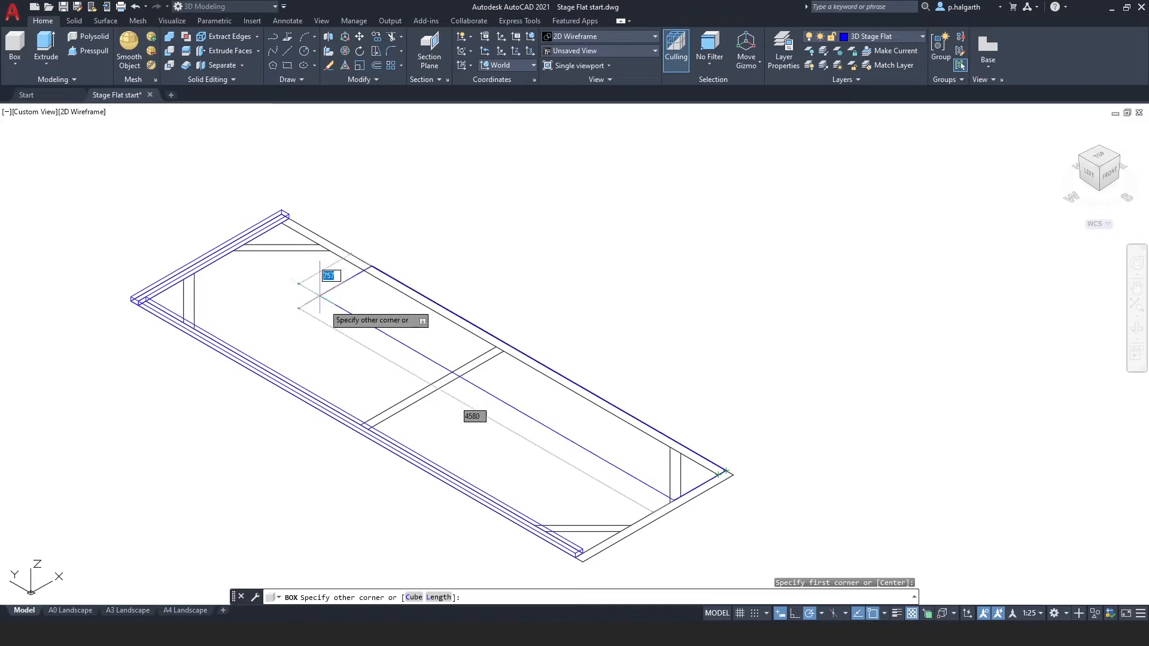
middle_drag(314, 272, 304, 213)
click(297, 227)
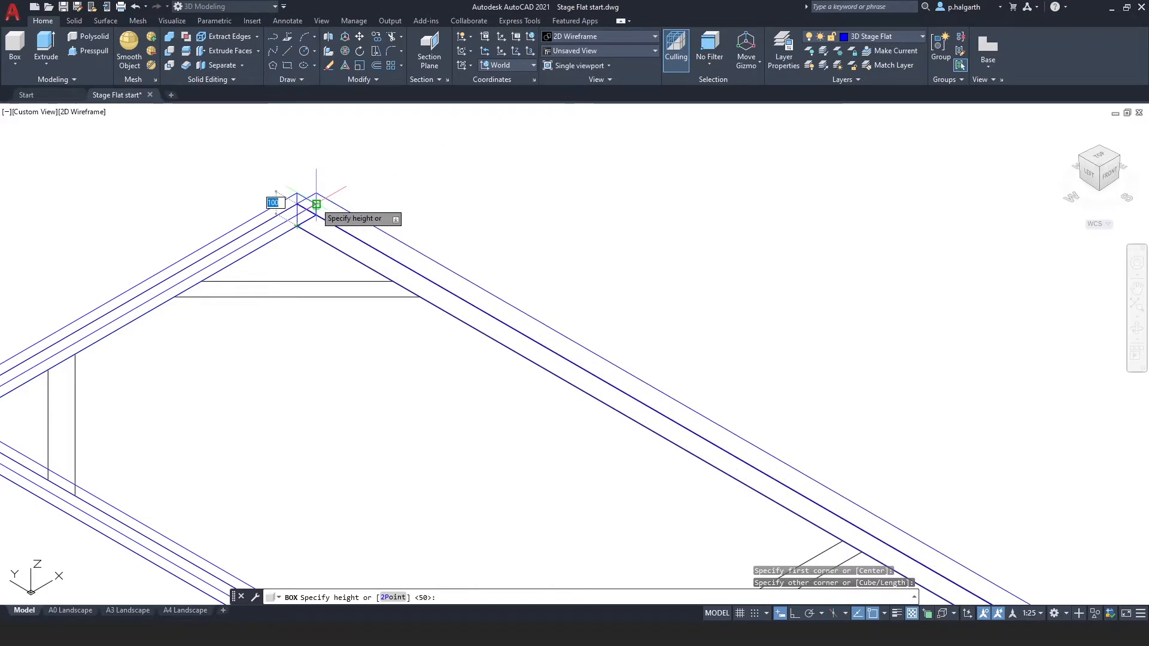
click(316, 204)
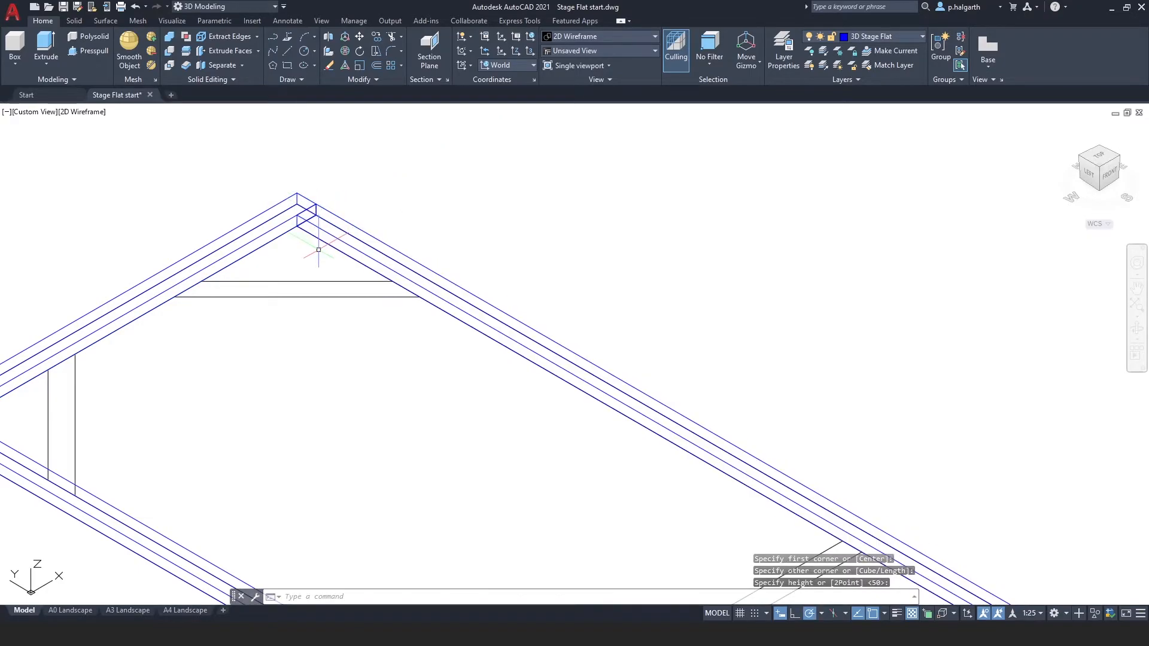
Draw a box over the bottom rail of the frame between the two long rails.
scroll(318, 250, down, 4)
middle_drag(555, 449, 372, 313)
scroll(471, 404, up, 4)
middle_drag(560, 435, 536, 407)
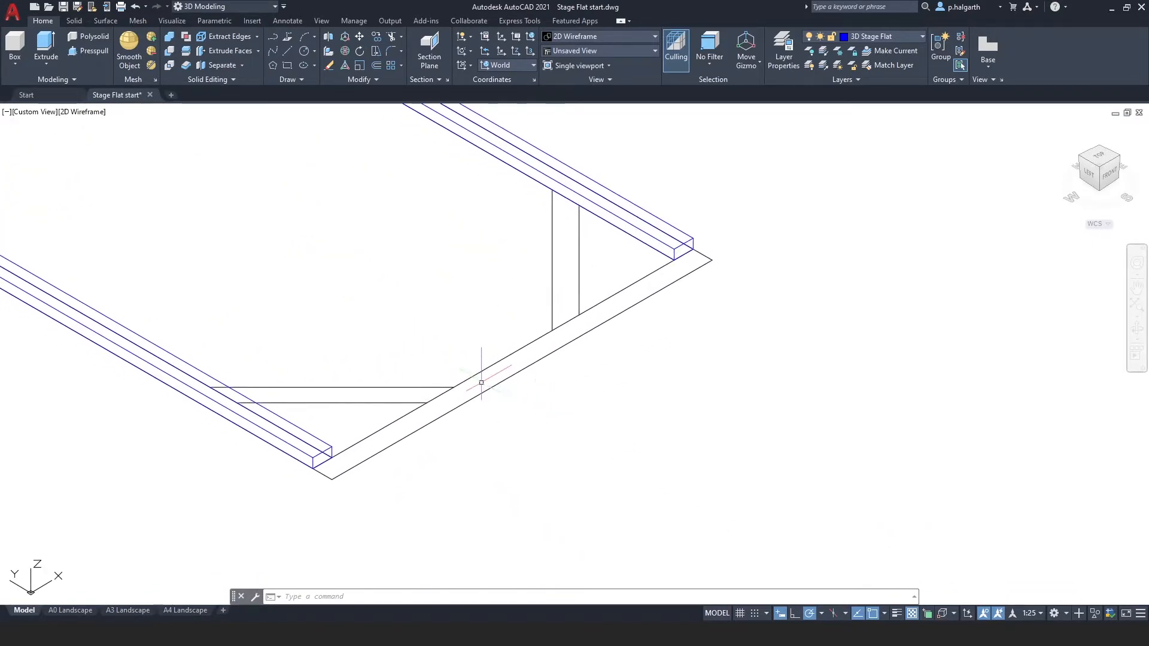
click(16, 47)
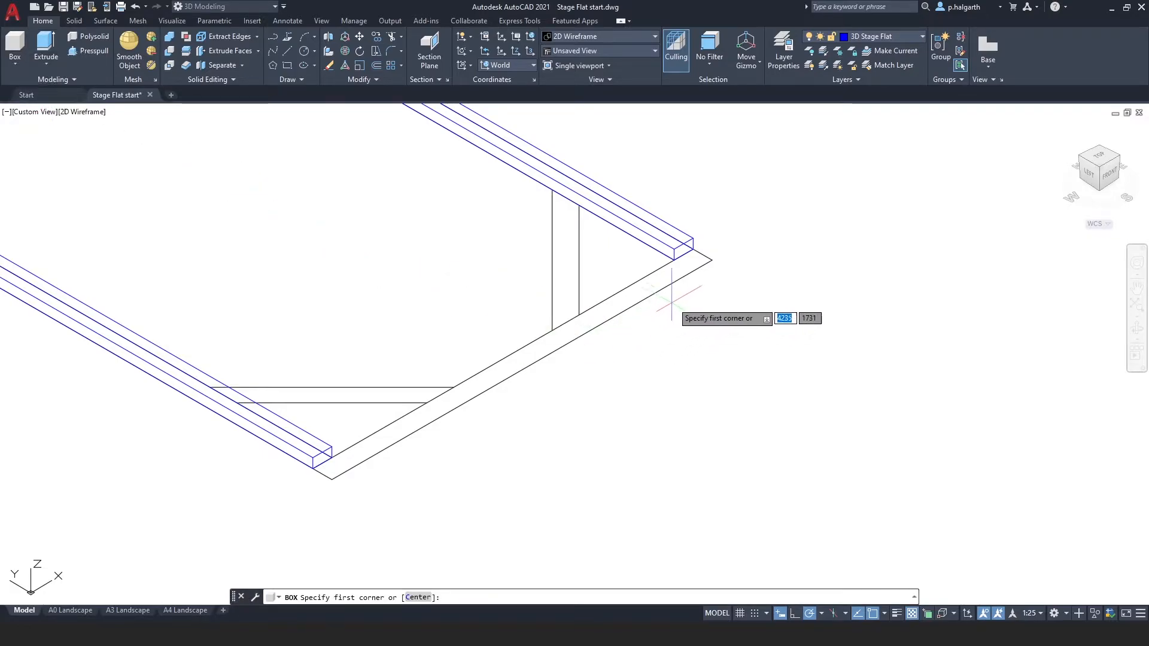
click(712, 260)
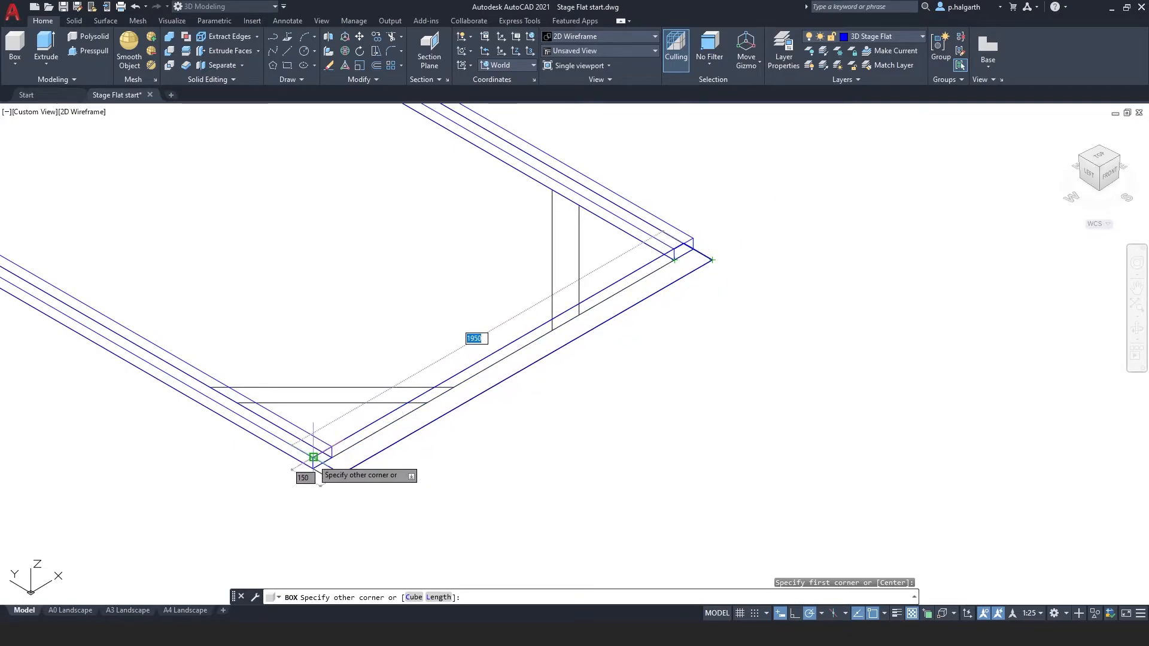
scroll(317, 470, up, 2)
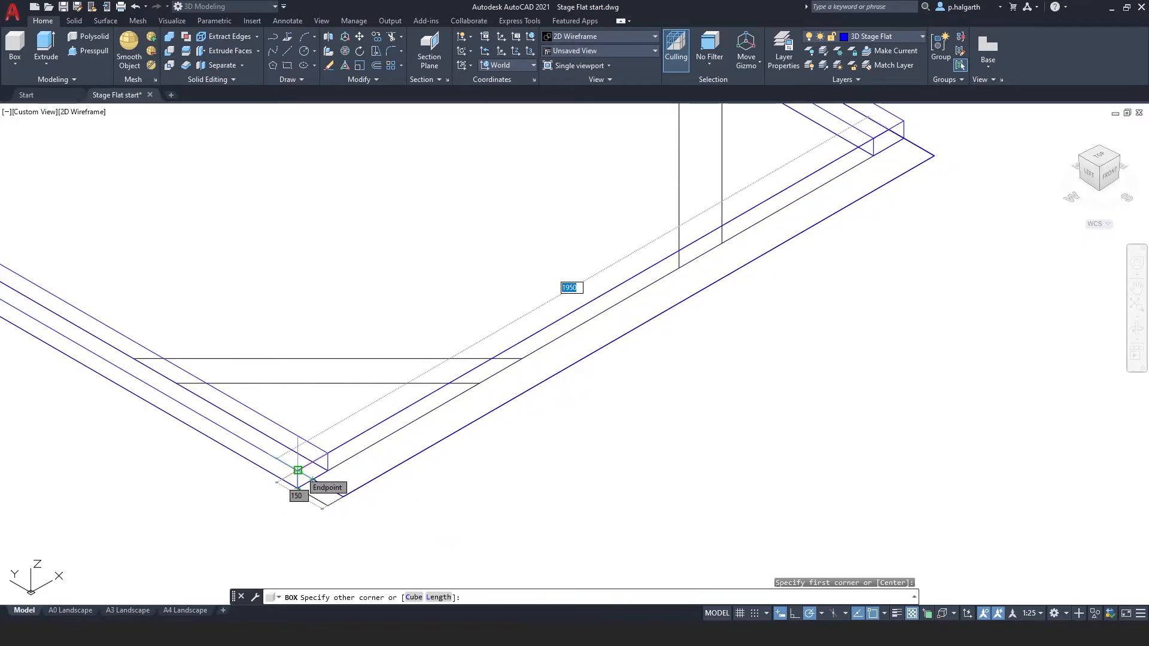
click(298, 471)
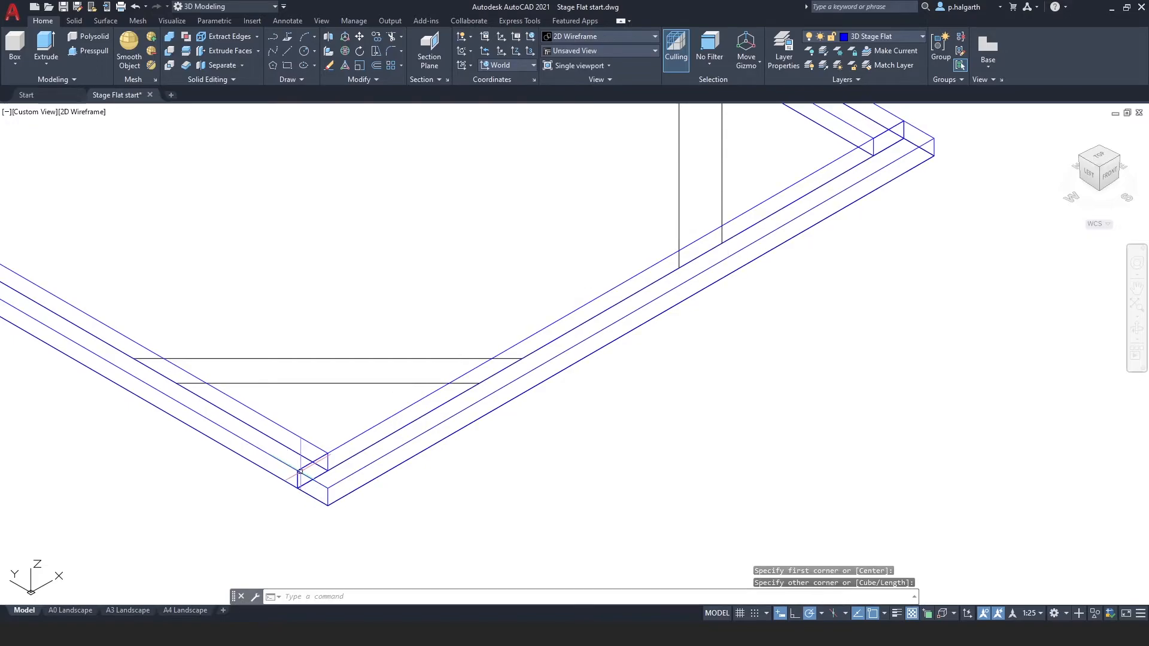
Trace a closed polyline around the upper-left diagonal brace in top view.
scroll(509, 526, down, 2)
mouse_move(482, 479)
middle_down()
mouse_move(610, 495)
mouse_move(711, 487)
middle_up()
scroll(446, 458, down, 2)
middle_drag(421, 458, 694, 575)
middle_drag(341, 426, 269, 468)
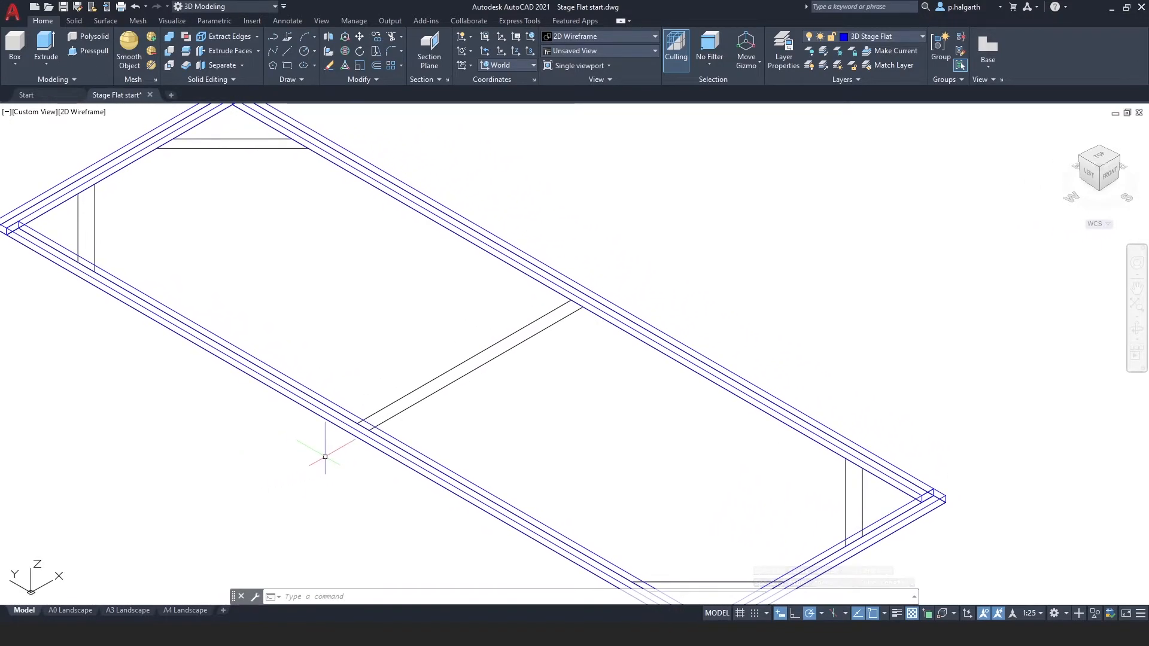
click(1102, 157)
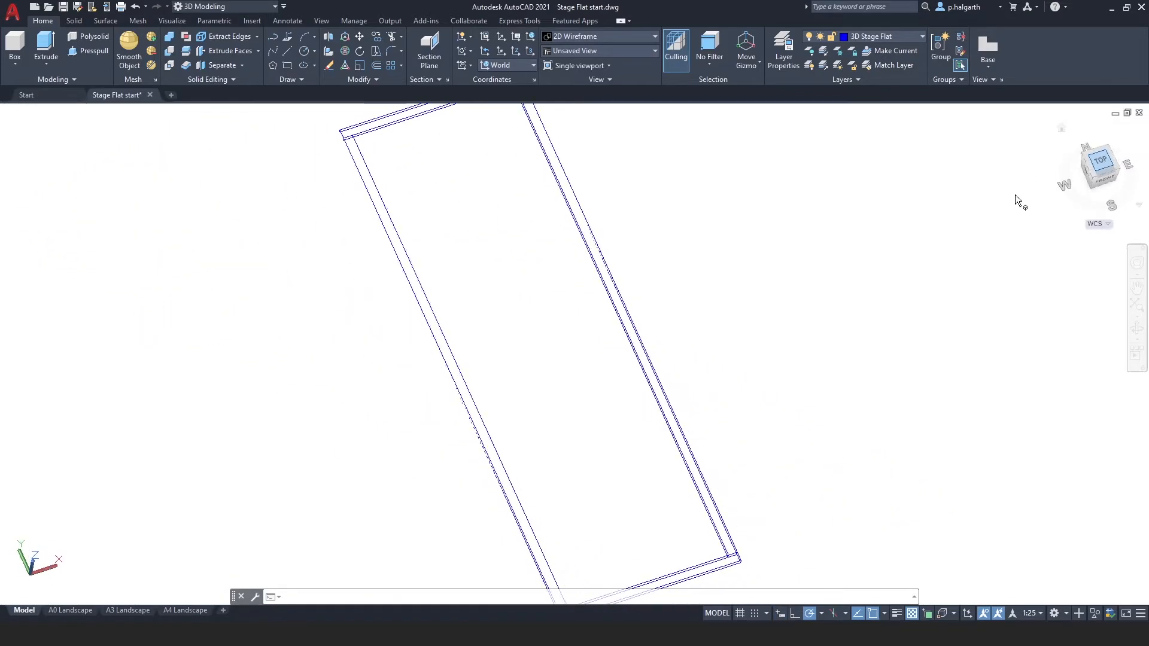
middle_drag(535, 202, 363, 292)
scroll(339, 271, up, 4)
scroll(428, 250, up, 2)
middle_drag(429, 249, 368, 281)
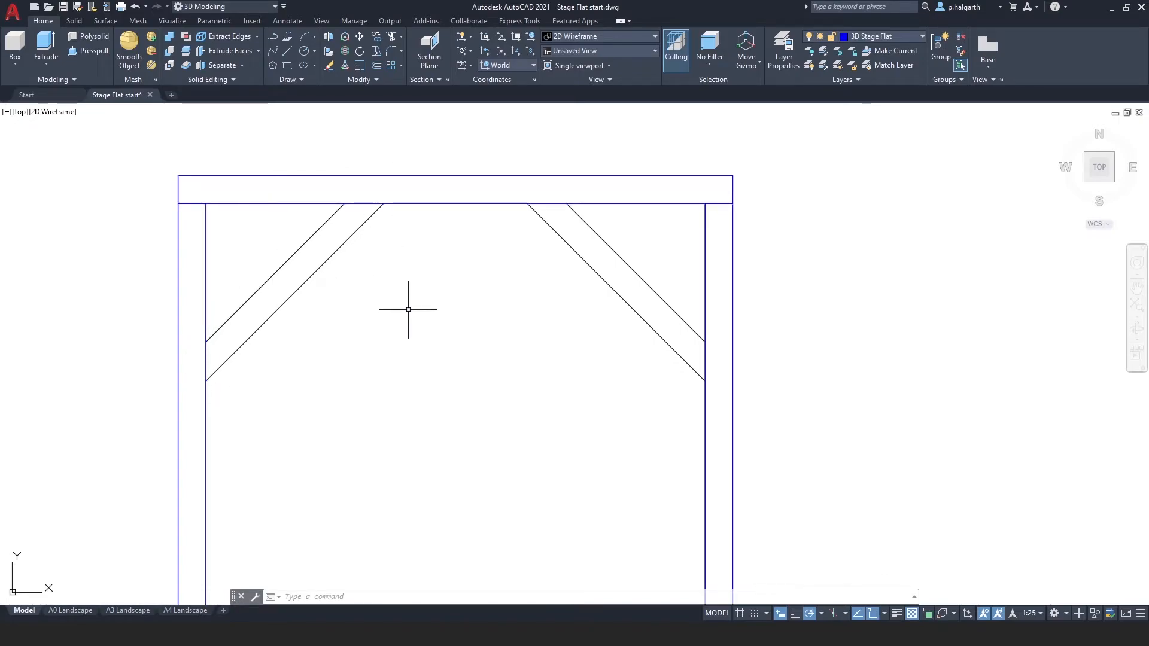
click(274, 37)
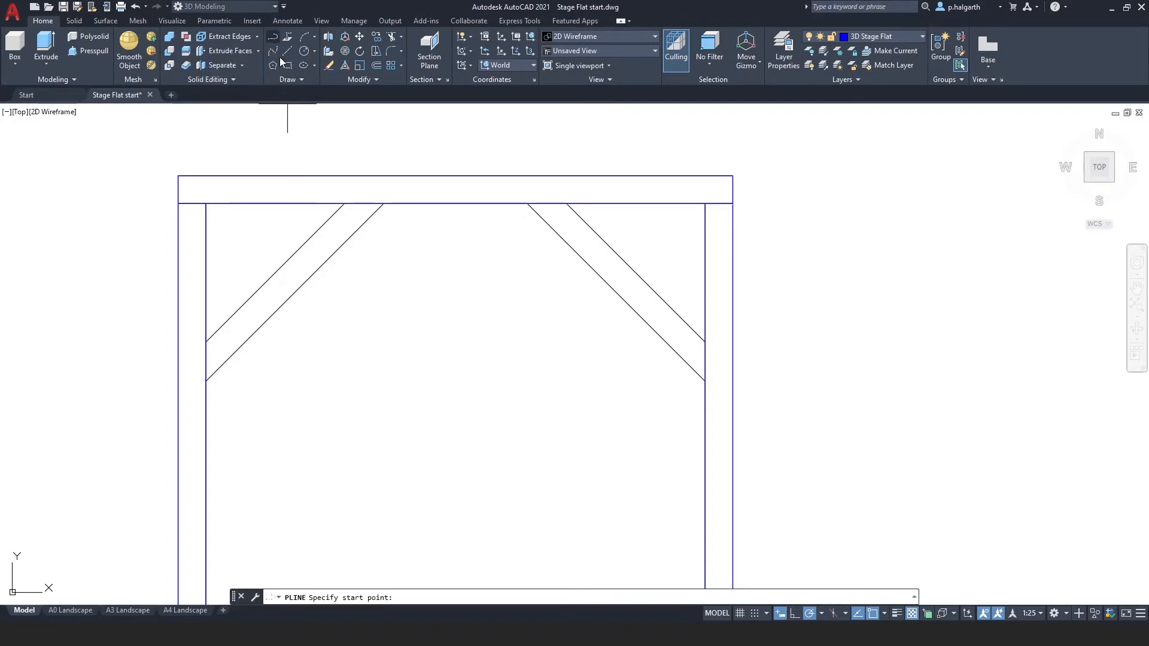
scroll(344, 204, up, 3)
click(344, 203)
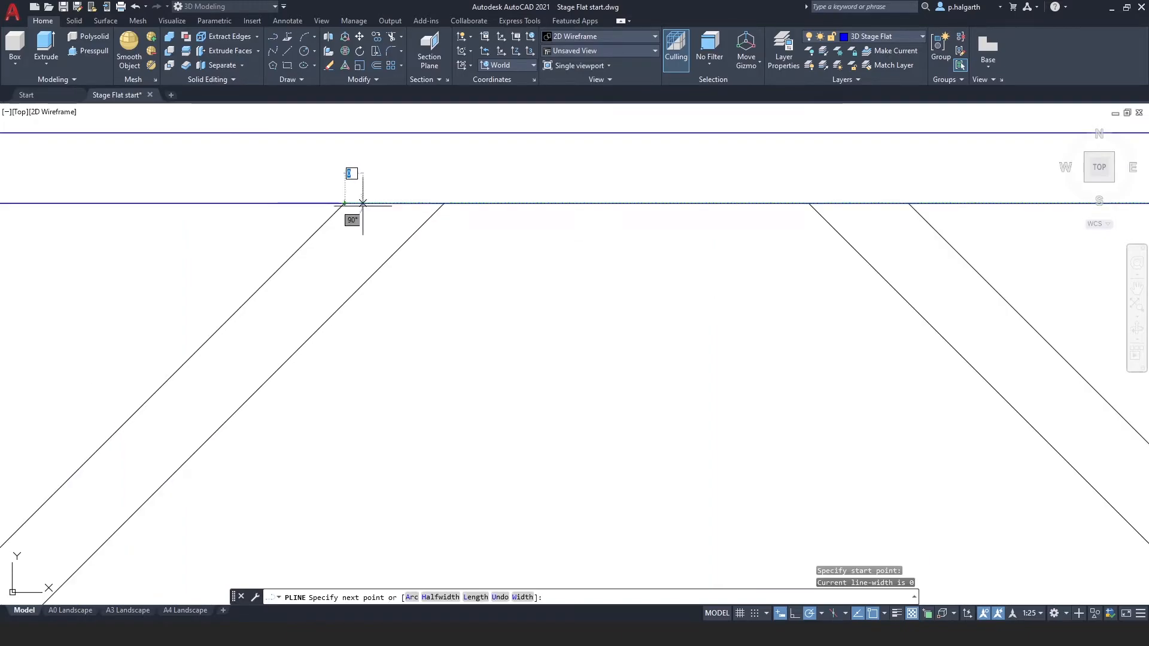
click(443, 204)
scroll(444, 205, down, 4)
mouse_move(365, 355)
middle_down()
mouse_move(372, 277)
mouse_move(395, 216)
middle_up()
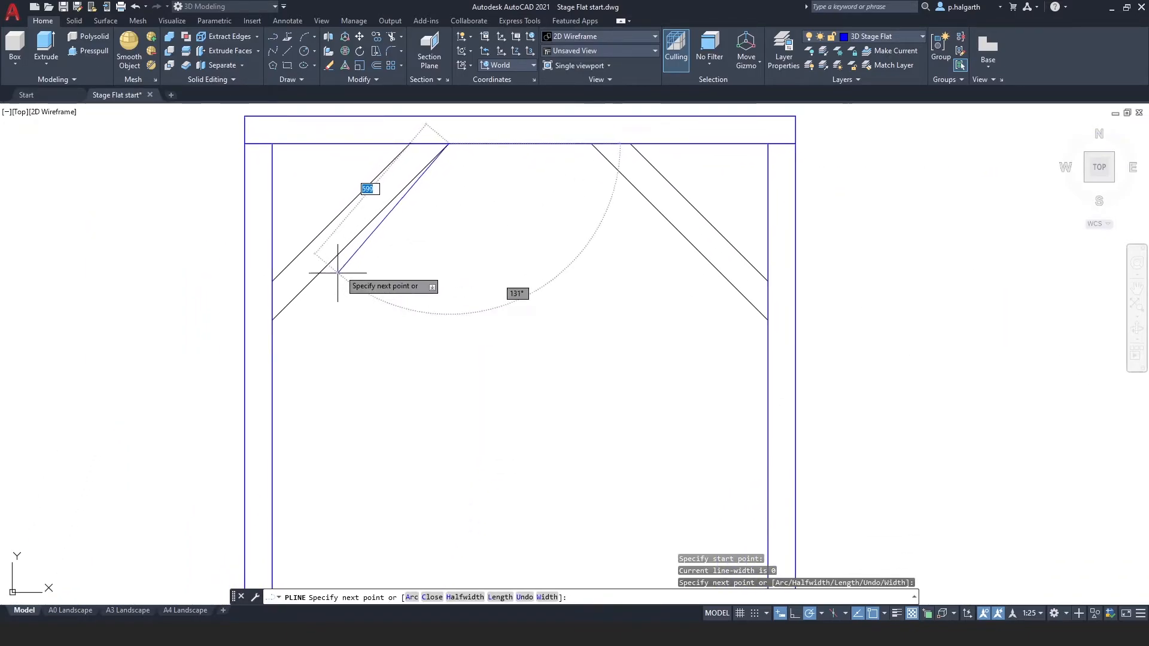
click(273, 320)
click(273, 280)
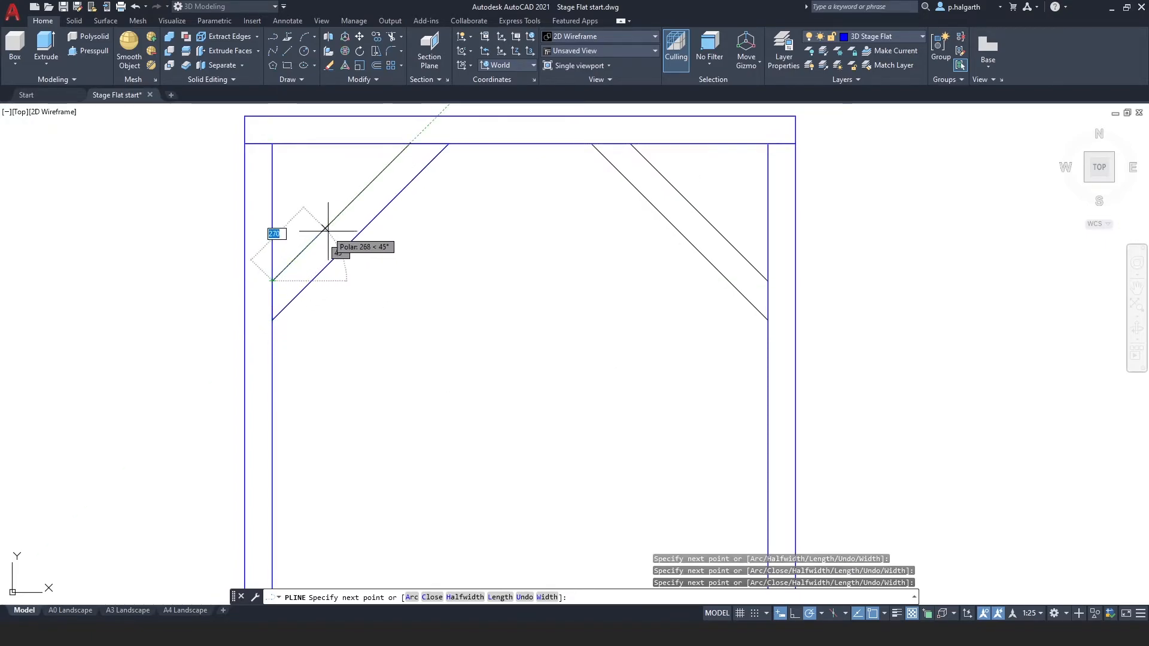
right_click(375, 193)
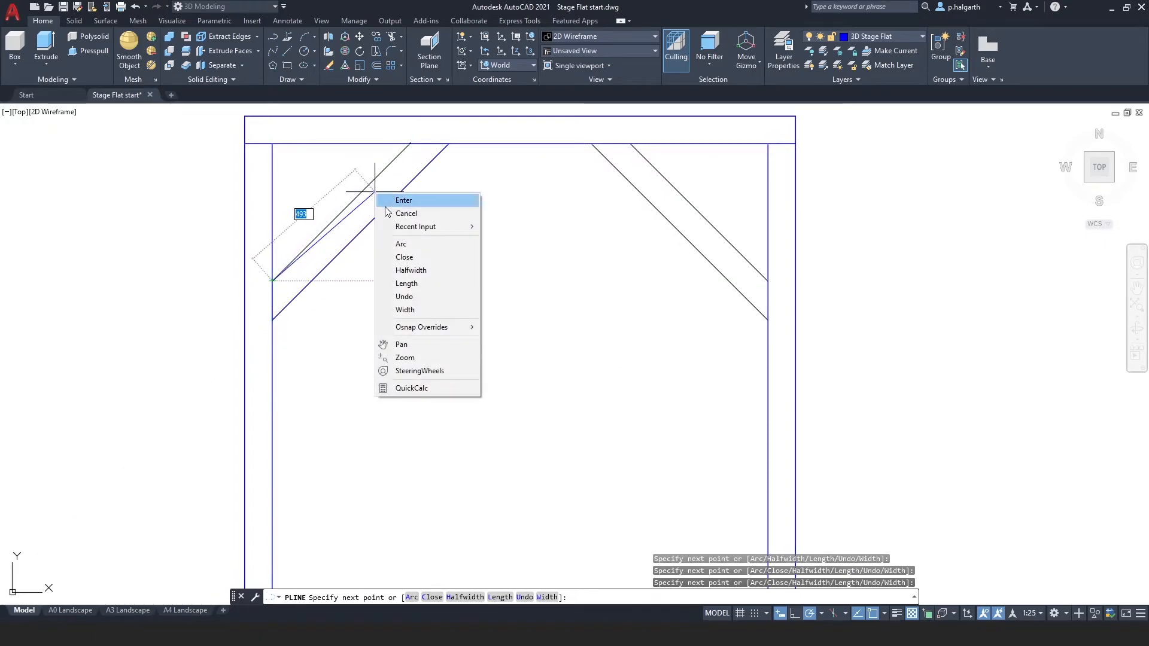
click(405, 257)
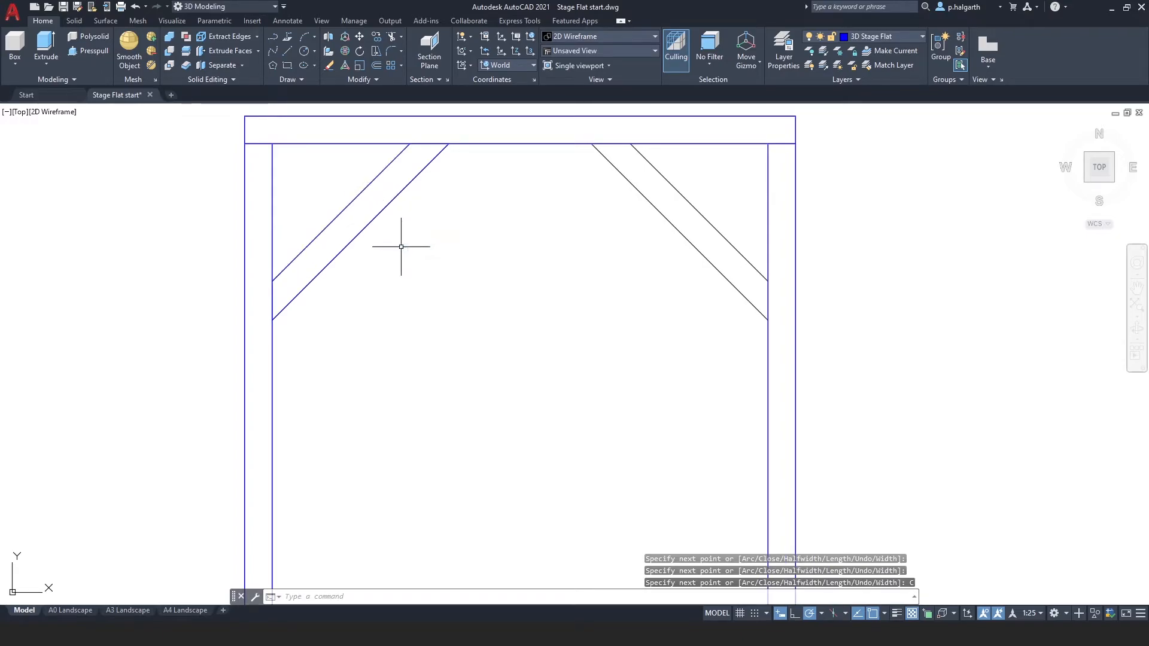
Extrude the traced upper-left brace outline to a height of 50 mm.
click(1062, 130)
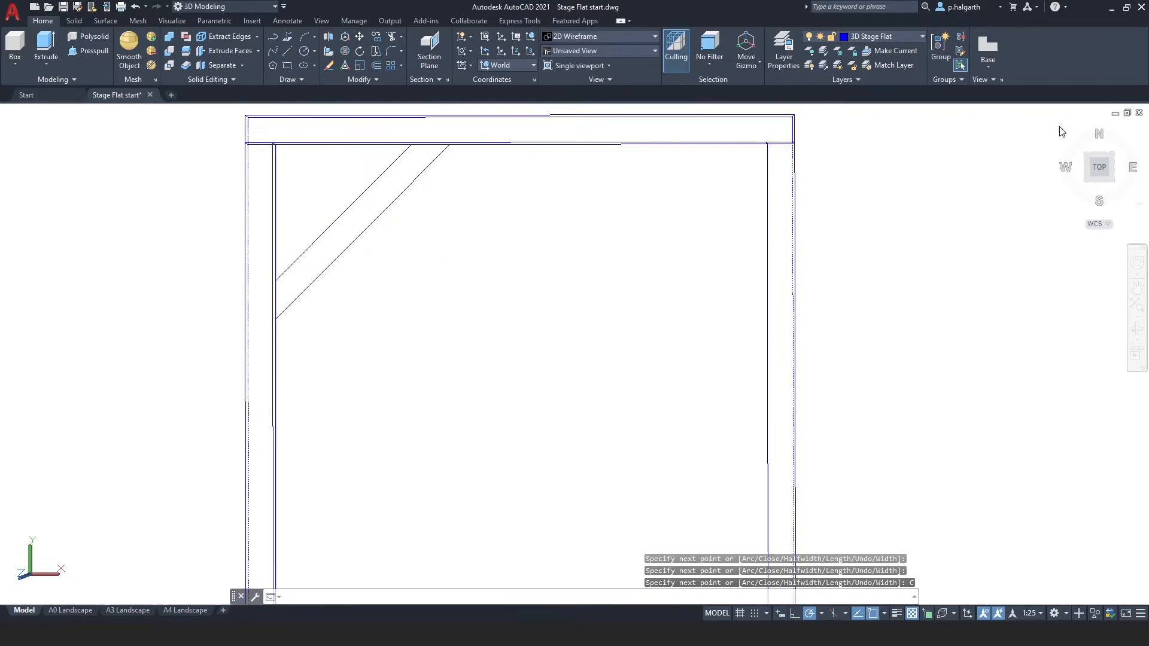
scroll(399, 298, up, 4)
scroll(399, 299, up, 2)
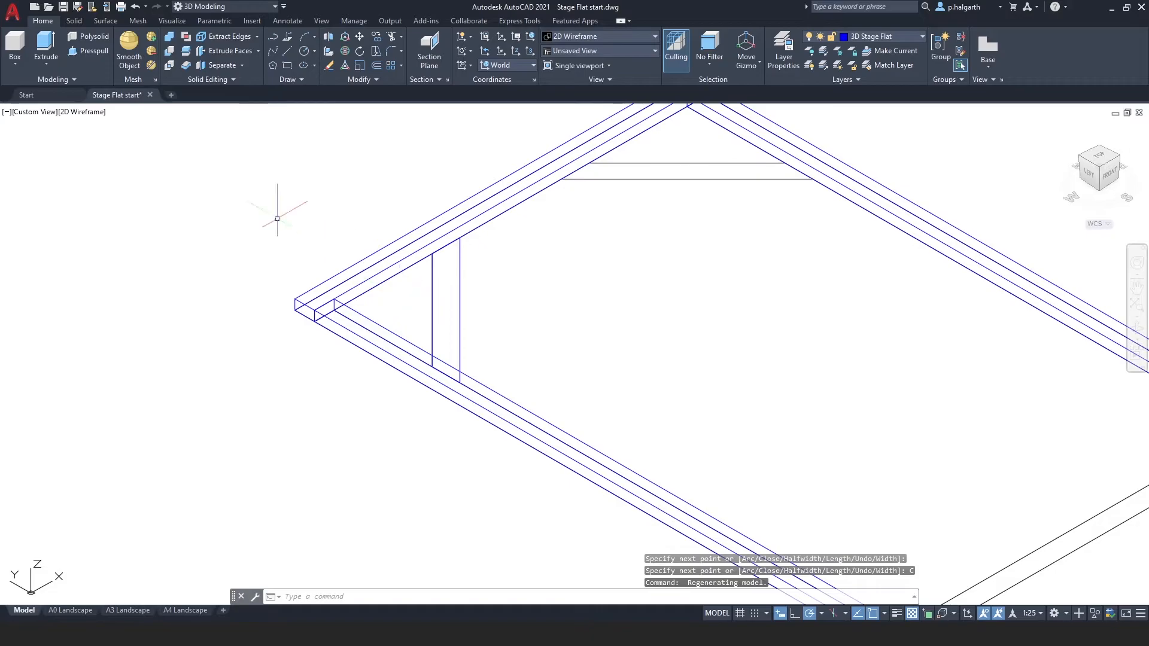
click(43, 44)
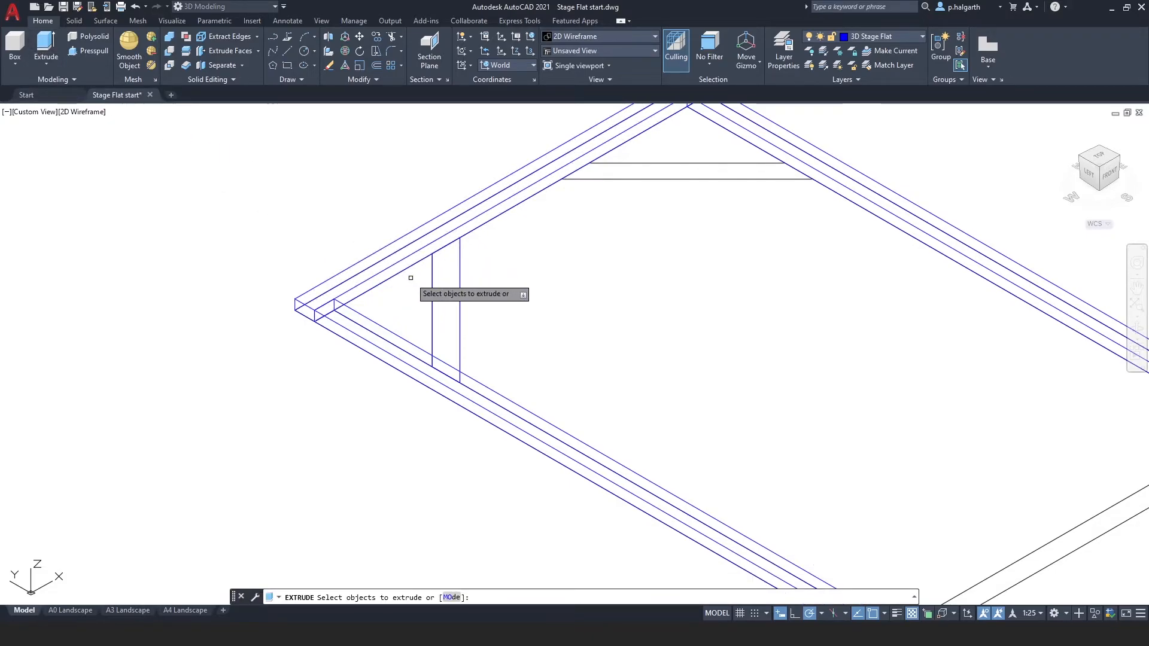
click(461, 286)
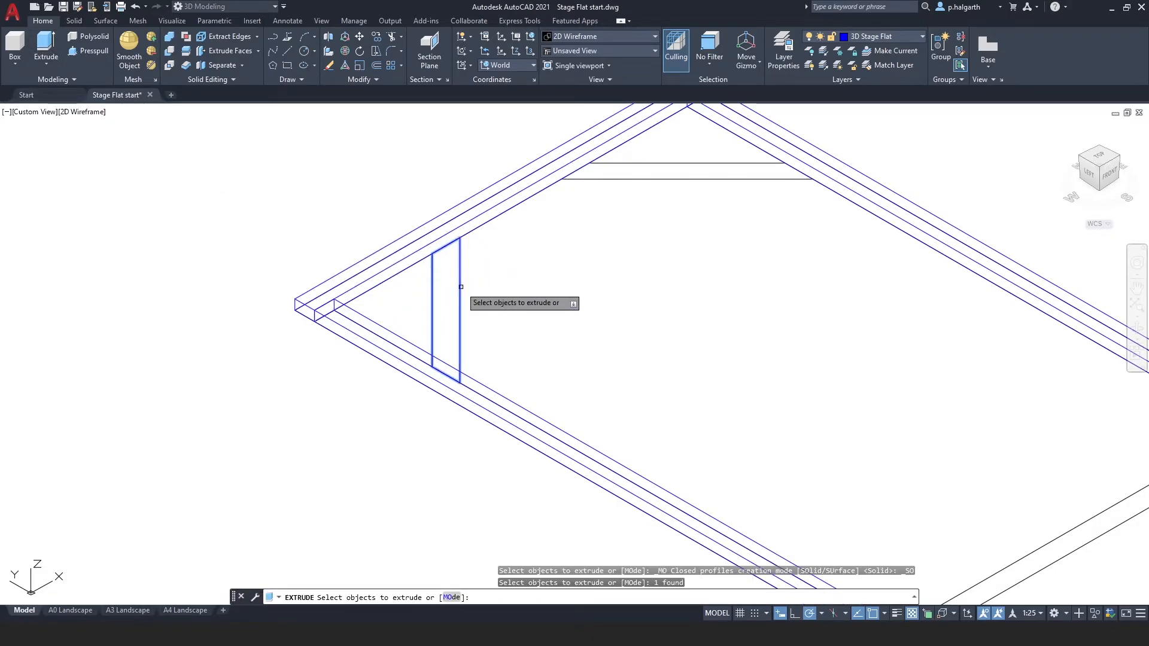
key(Return)
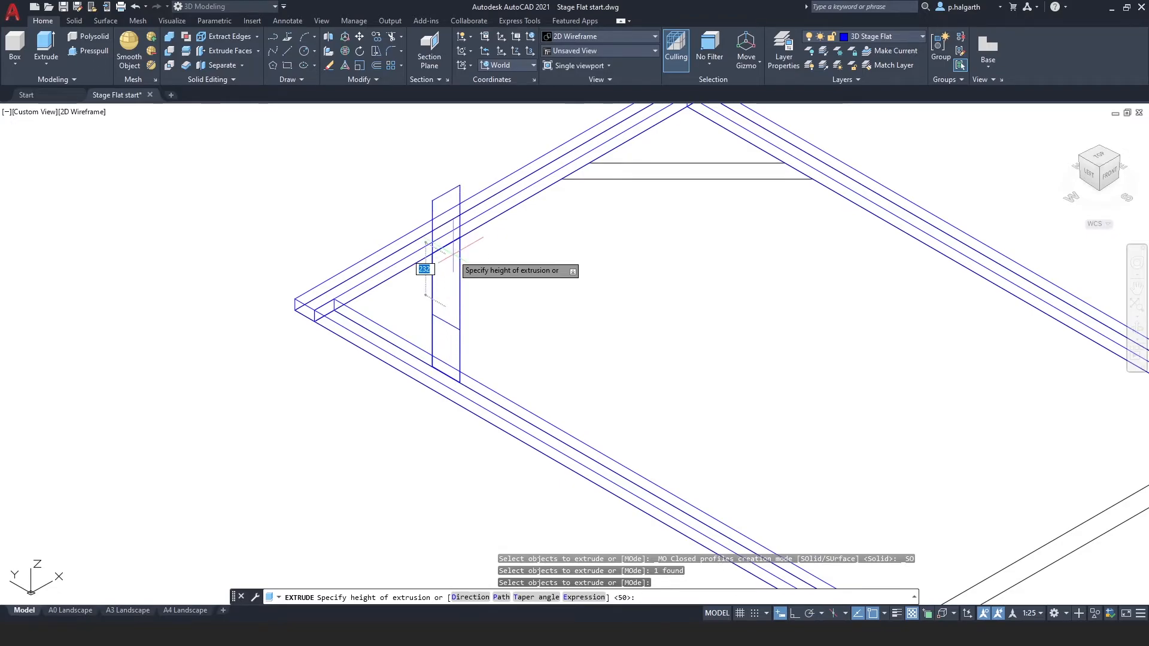
text(50)
key(Return)
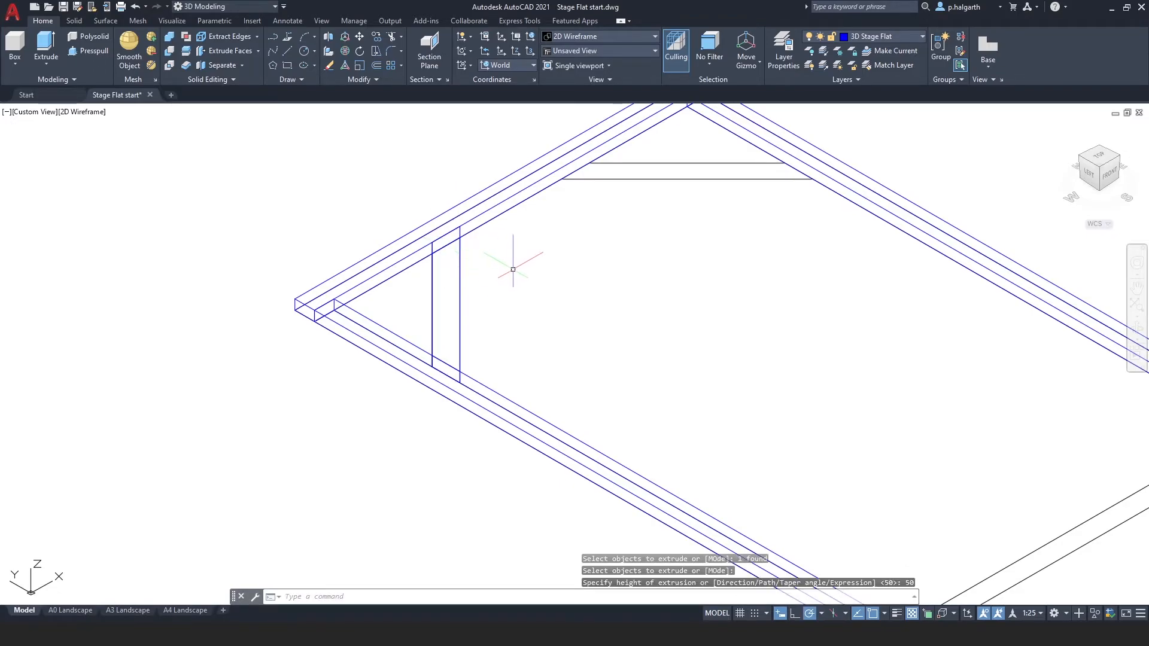
Mirror the extruded brace across the frame's long centre line to the opposite top corner, keeping the original.
scroll(513, 257, down, 5)
middle_drag(637, 390, 432, 330)
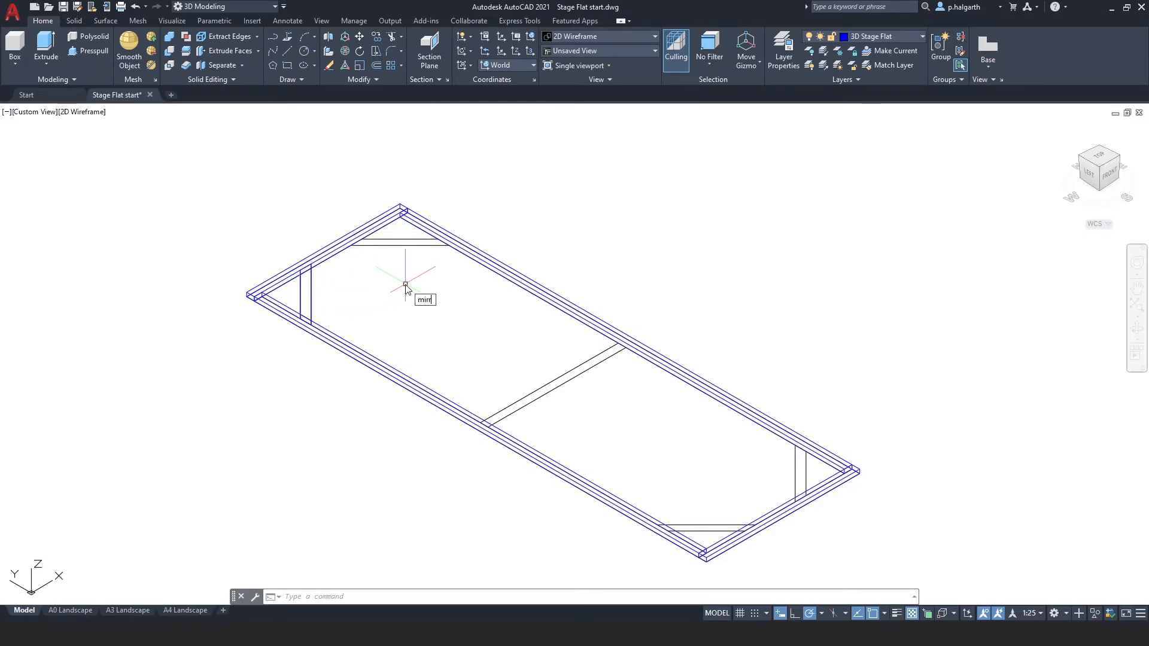
key(Return)
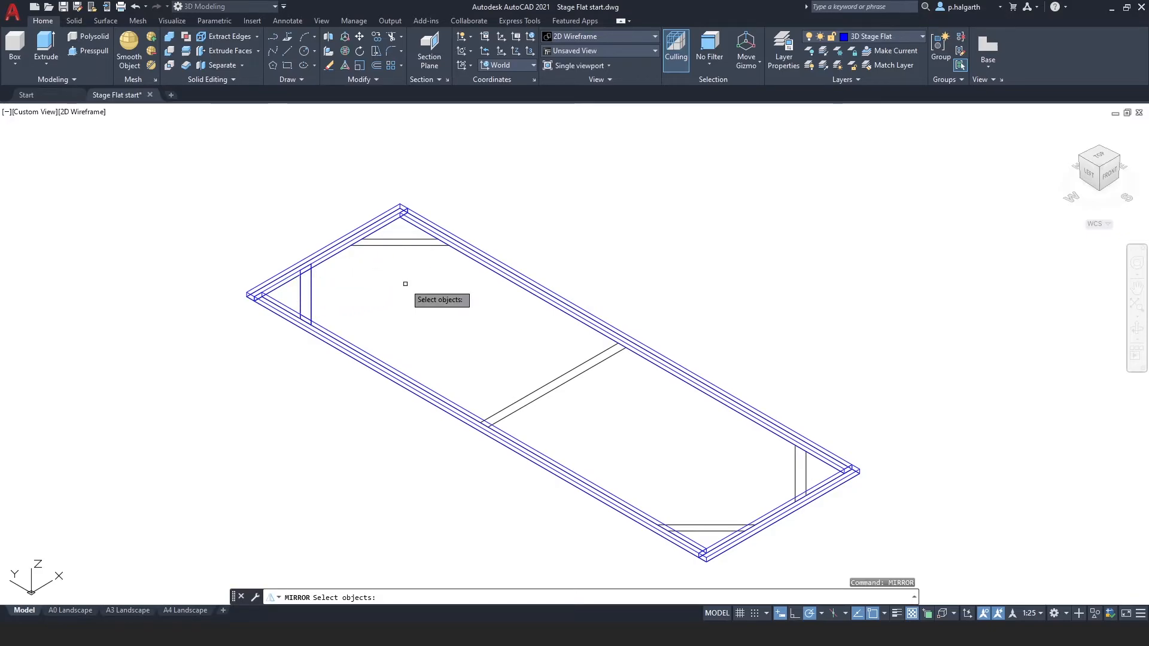
click(312, 279)
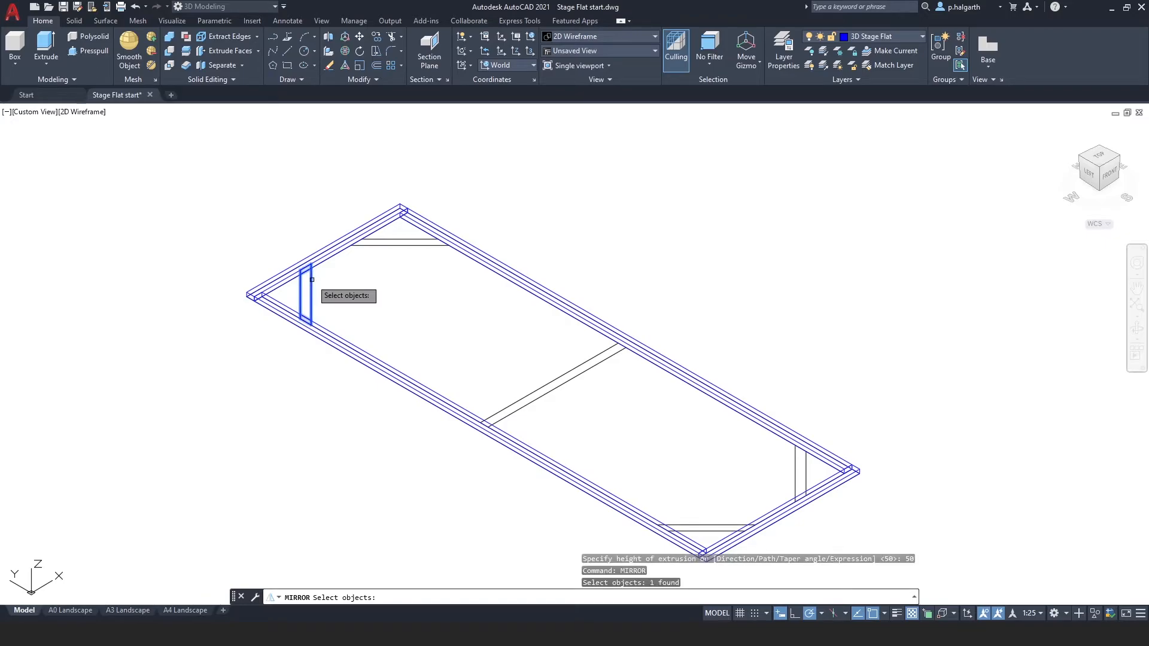
key(Return)
click(331, 256)
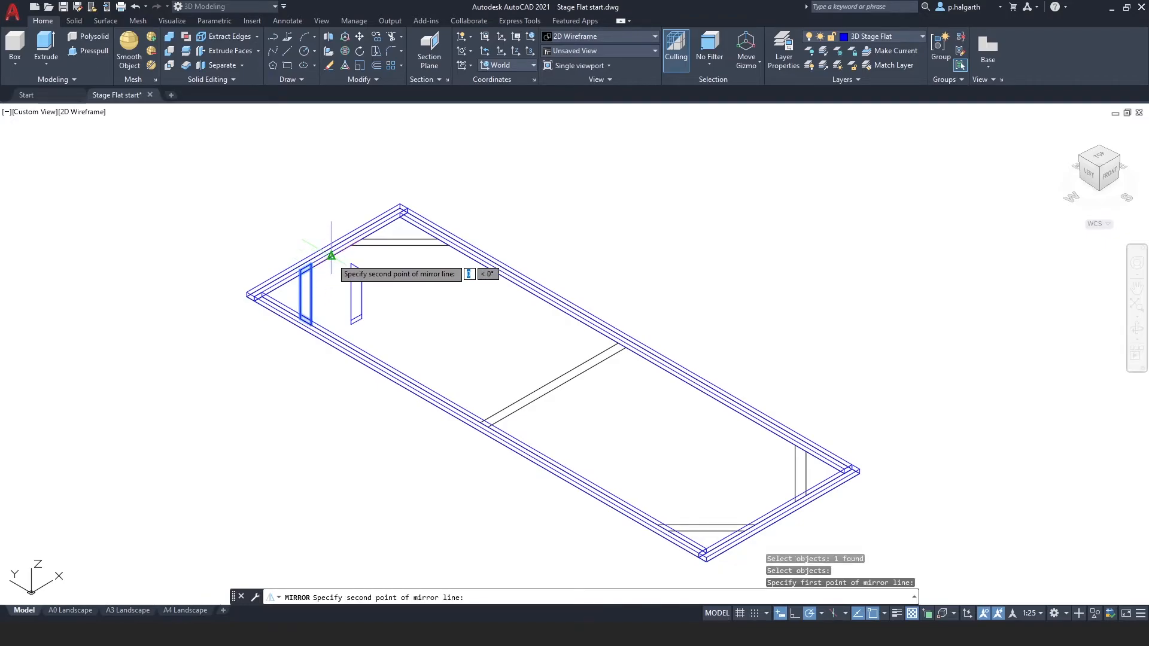
click(456, 329)
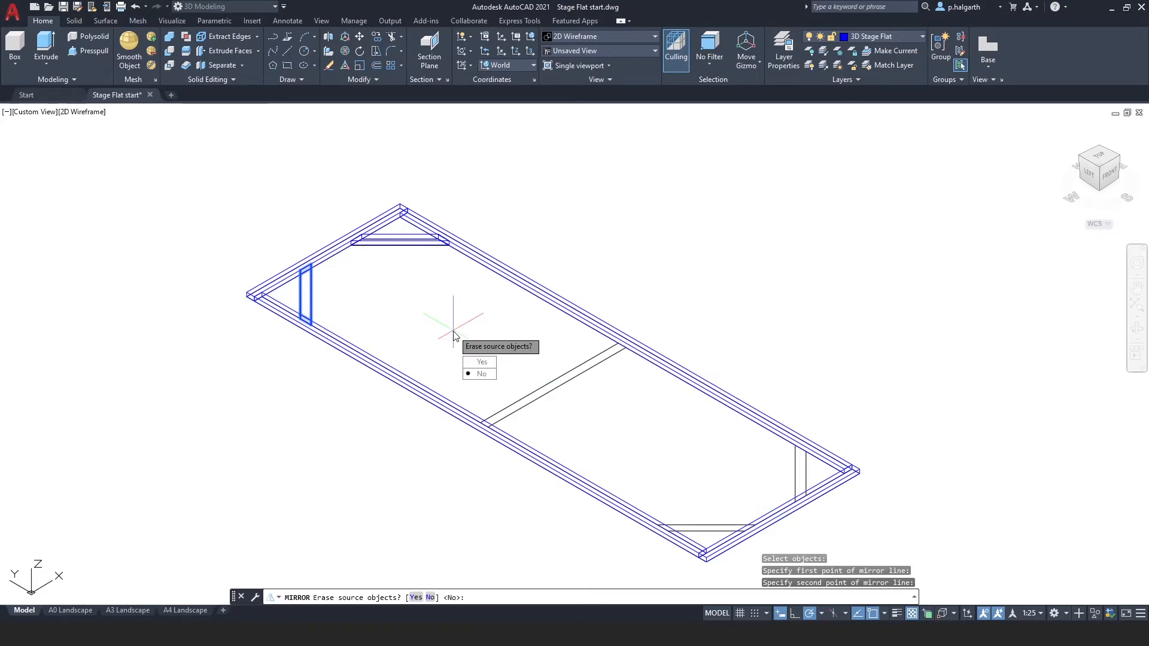
key(Return)
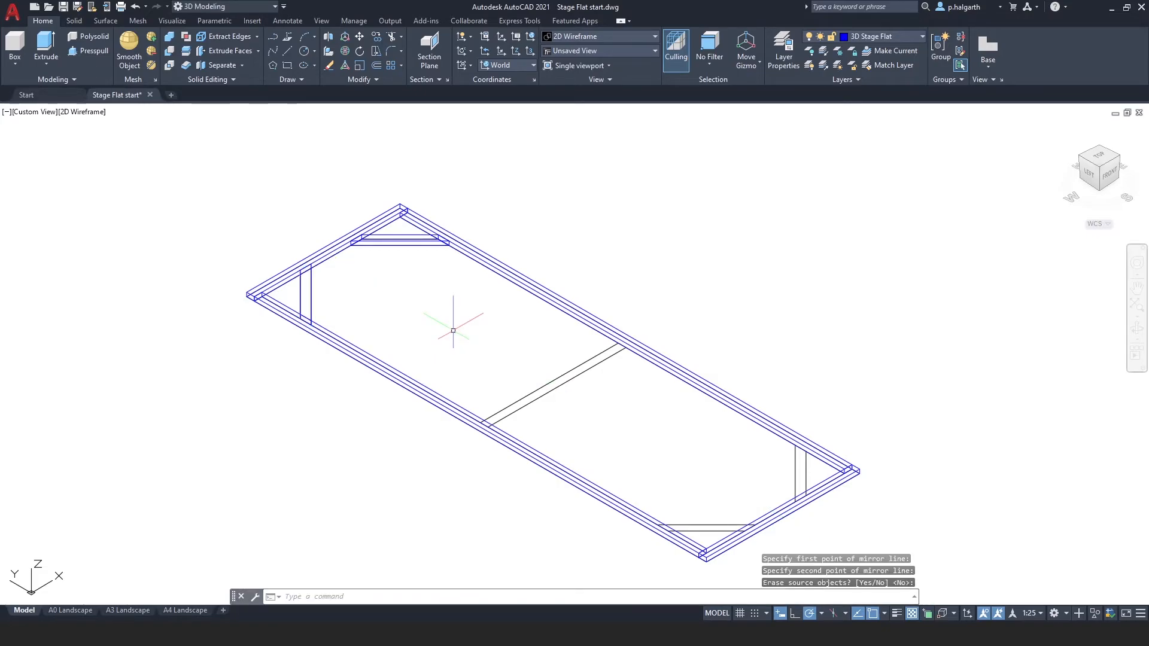
Mirror both top braces across the middle rail to the bottom end of the frame, keeping the originals.
click(309, 294)
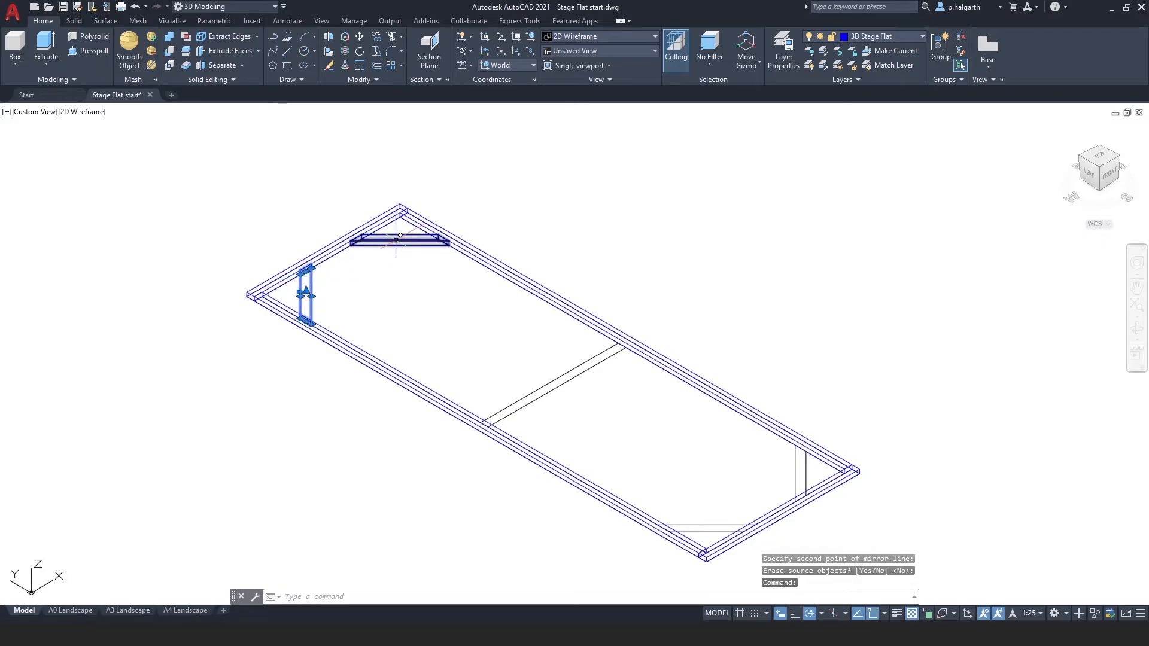
click(398, 238)
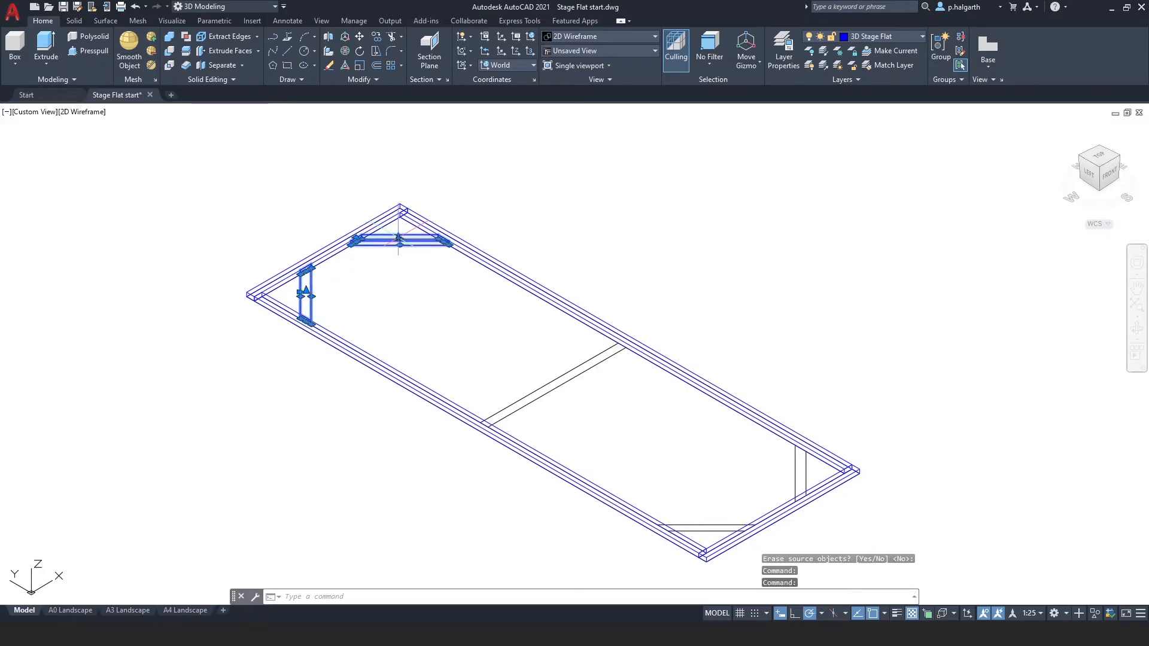
right_click(356, 311)
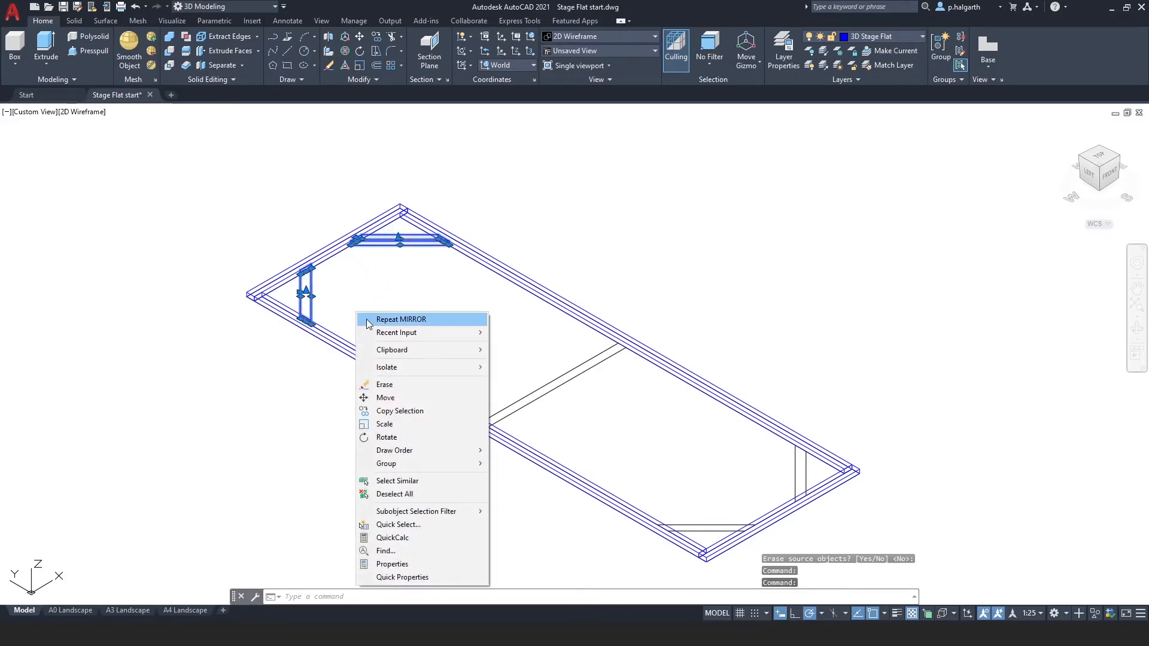
click(369, 319)
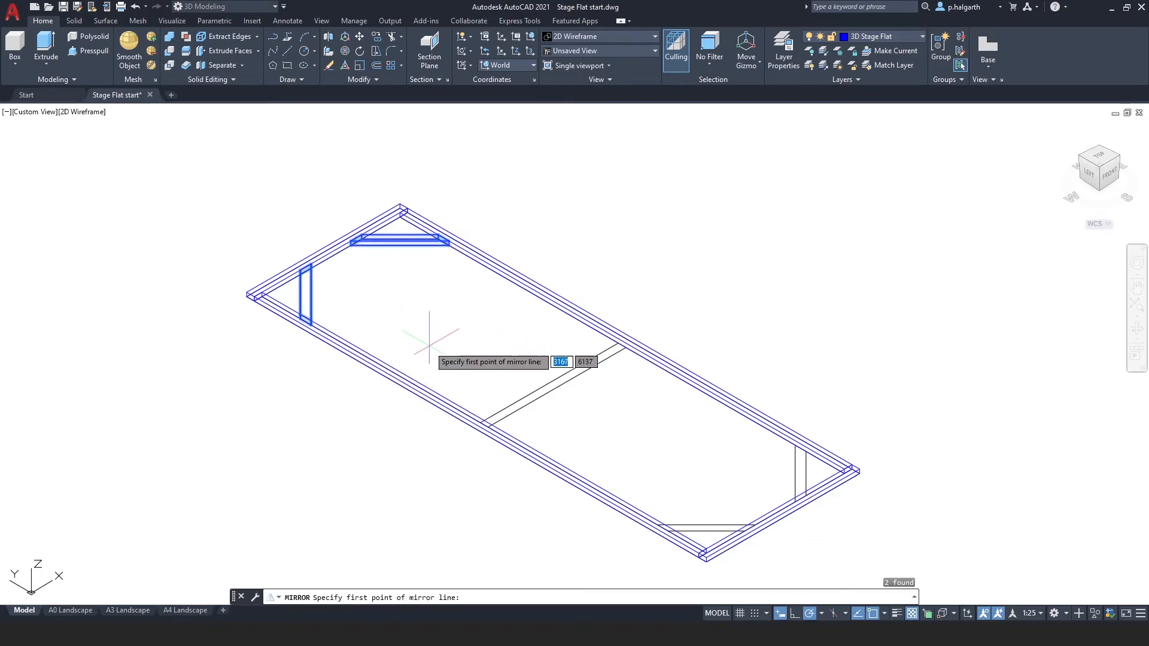
click(484, 425)
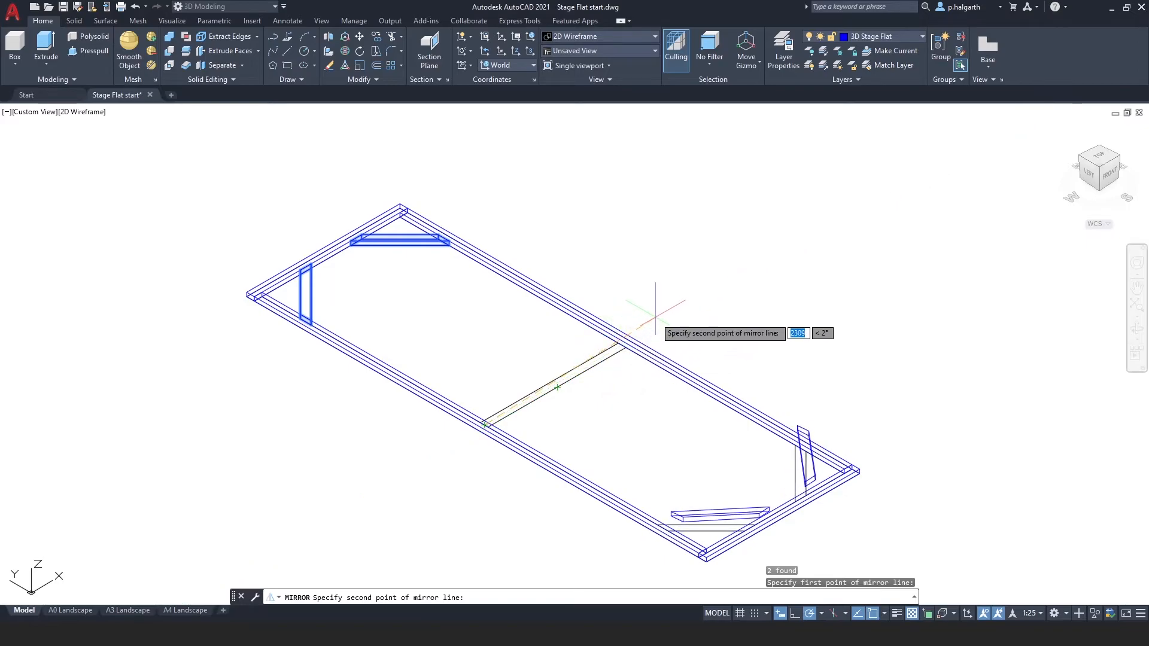
click(688, 307)
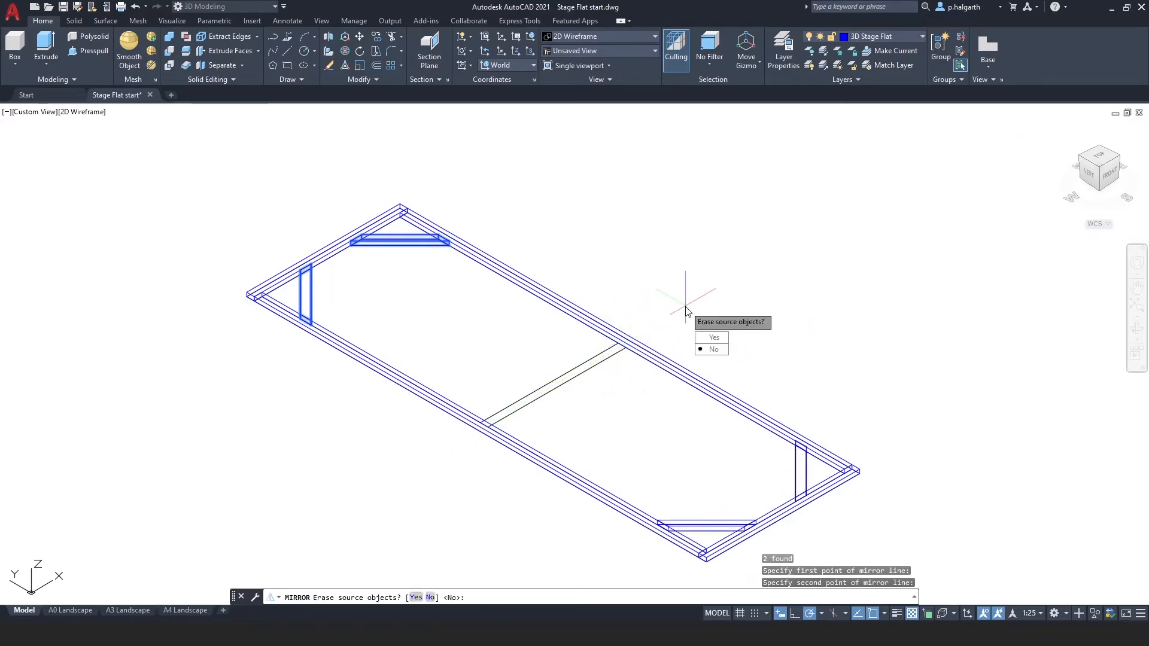
key(Return)
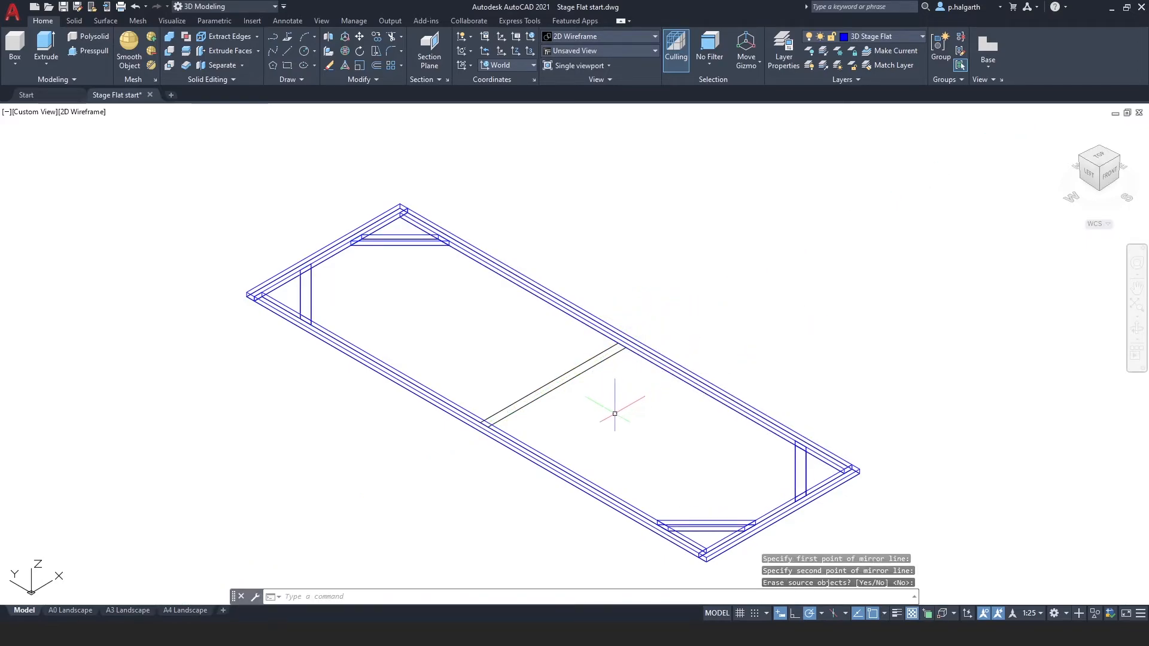
Draw a 50 mm high box over the middle cross rail between the two long rails.
click(15, 48)
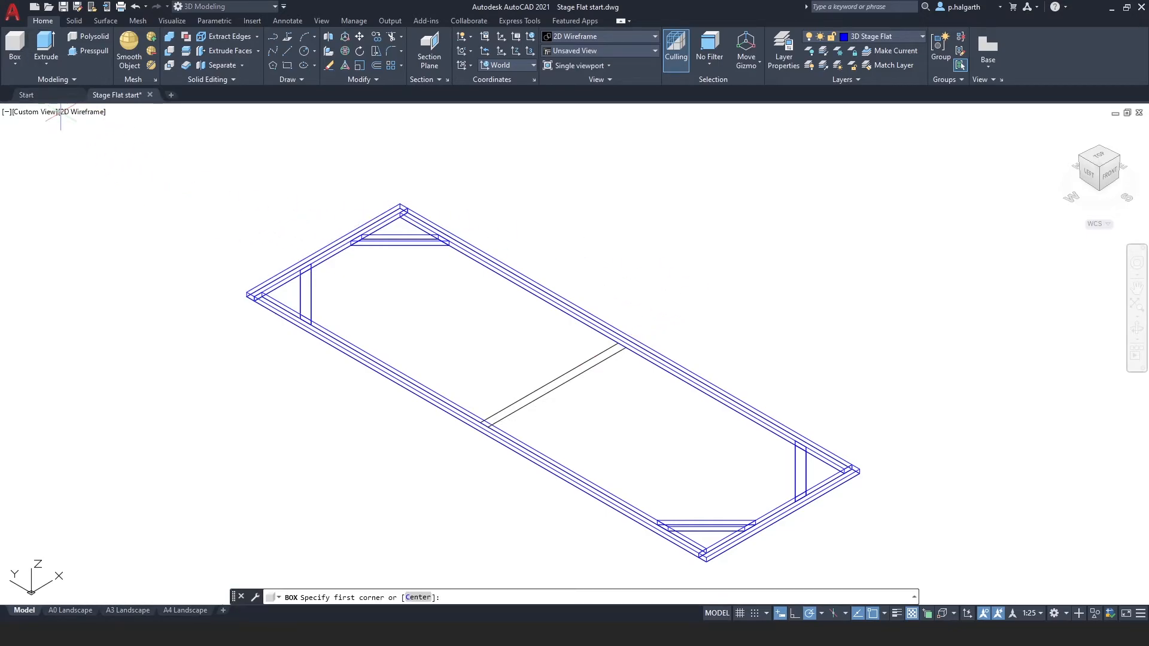
scroll(582, 398, up, 4)
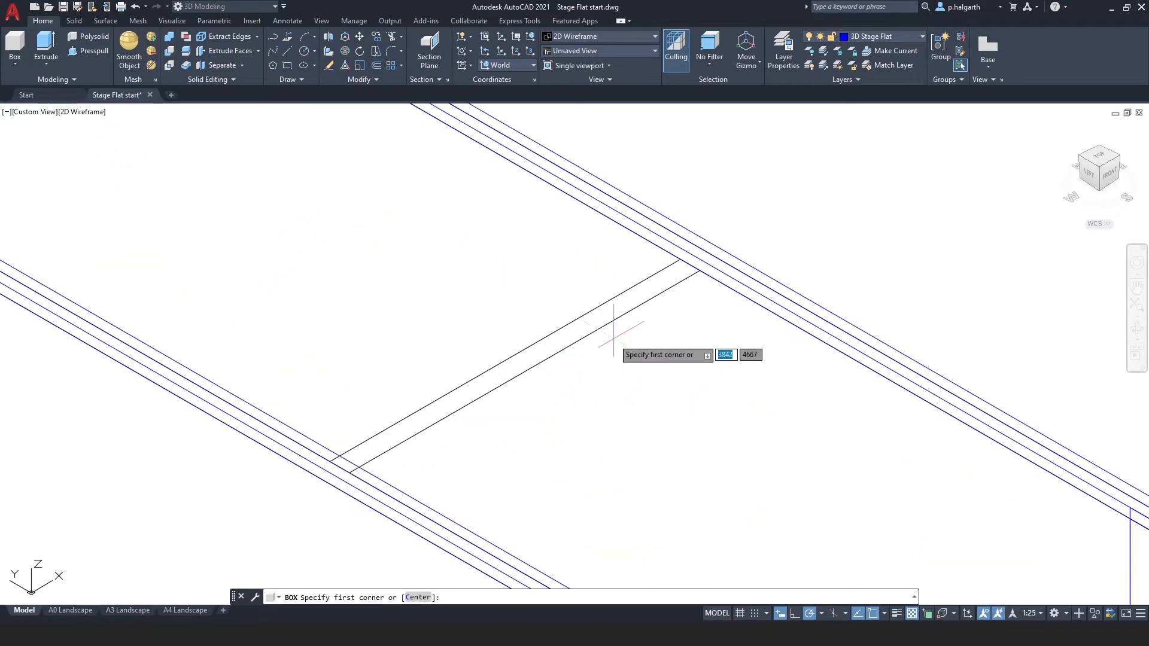
click(699, 270)
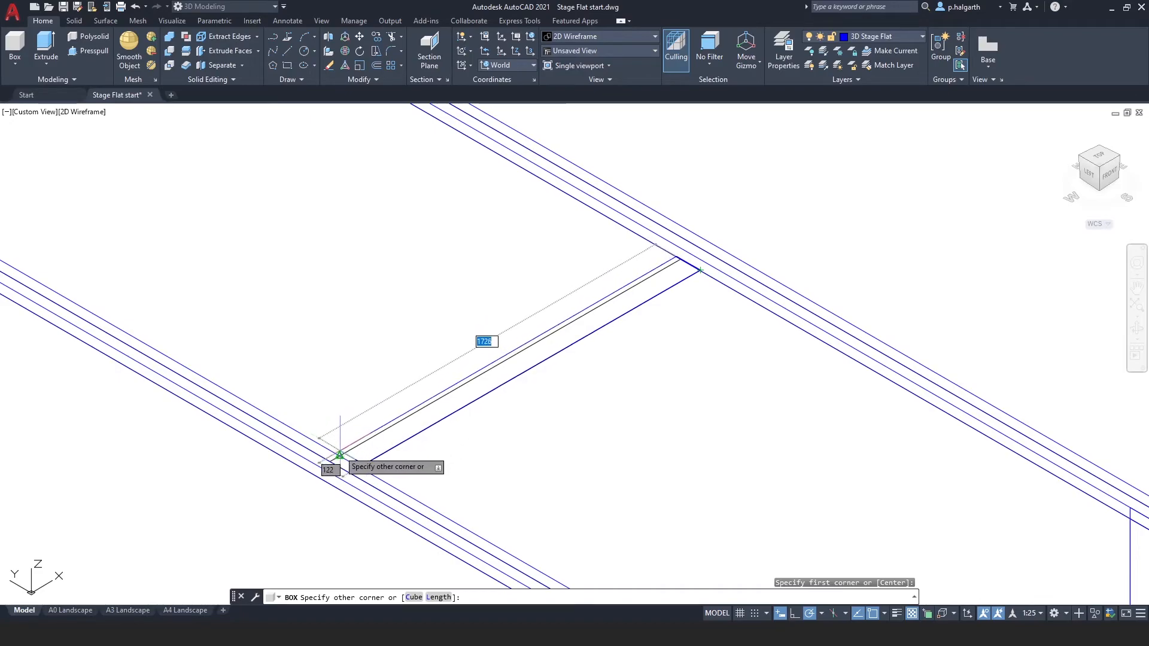
click(330, 462)
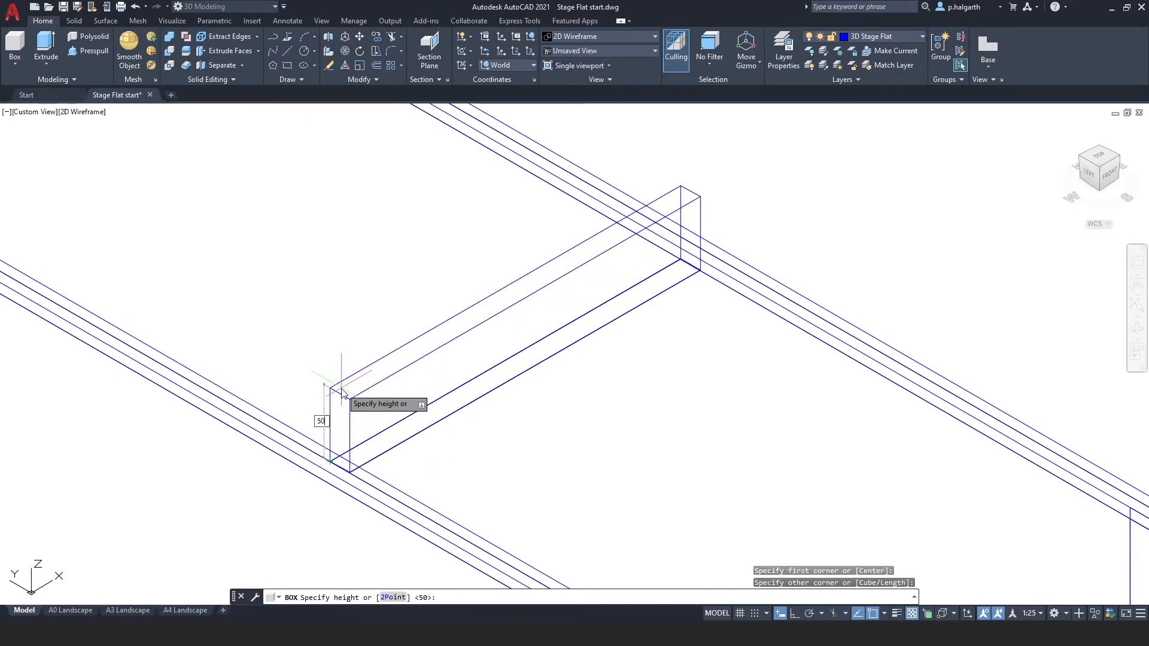
key(Return)
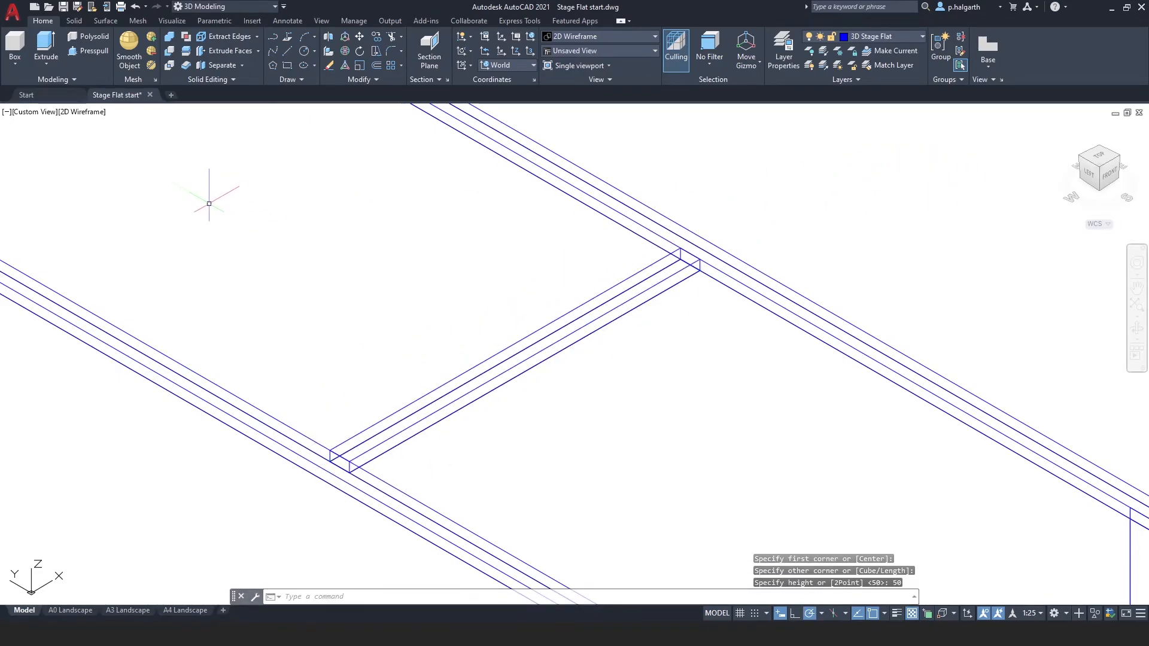
Switch the viewport to the Conceptual visual style and perspective projection.
click(82, 112)
click(102, 161)
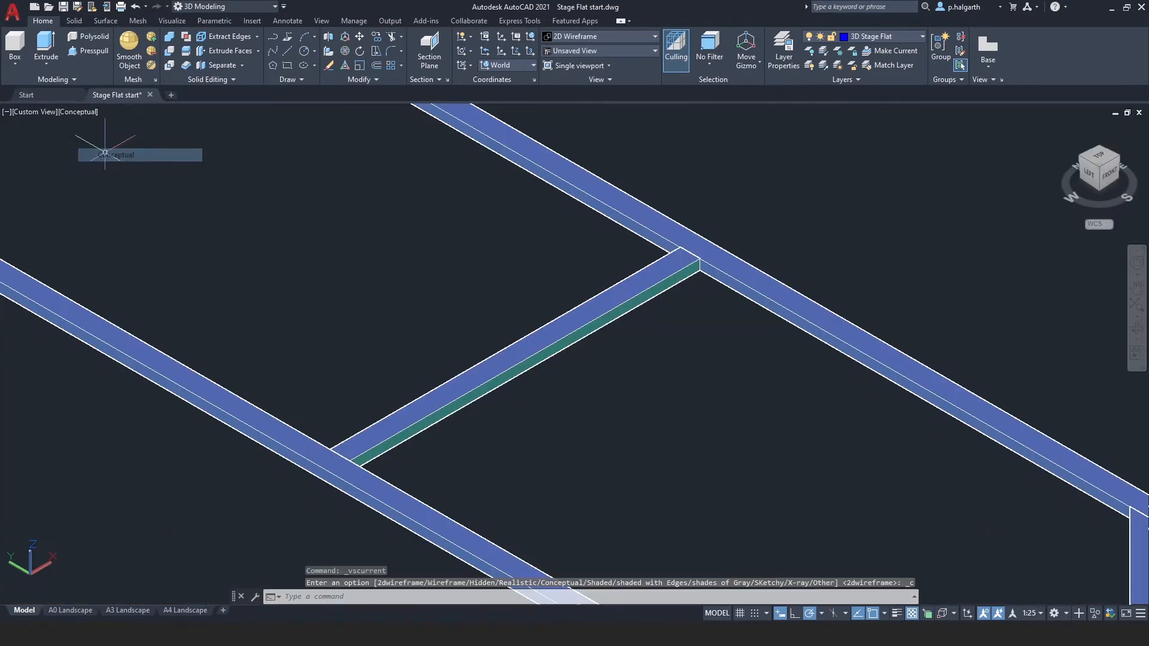
scroll(399, 365, down, 2)
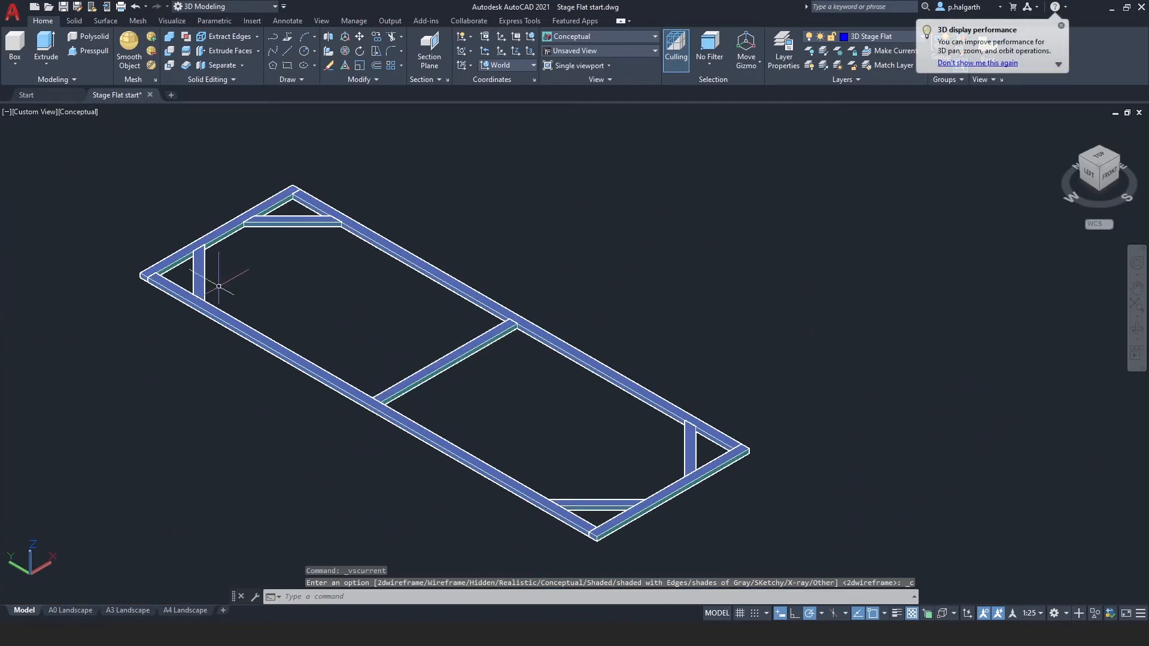
click(41, 111)
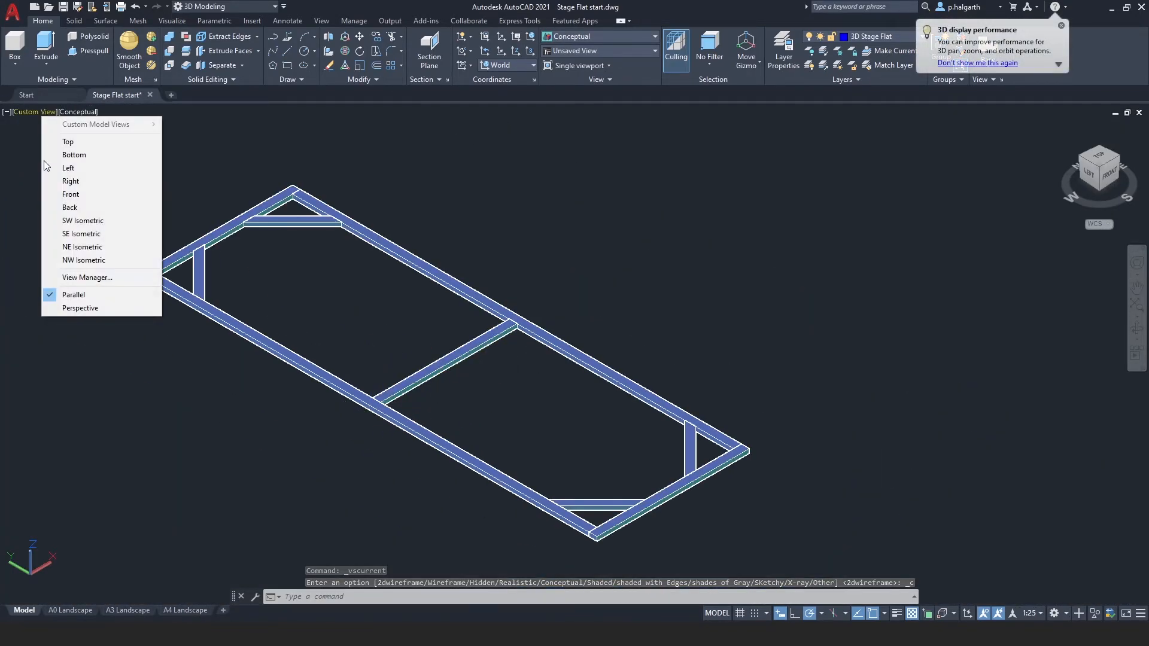
click(60, 308)
shift+middle_drag(441, 405, 427, 461)
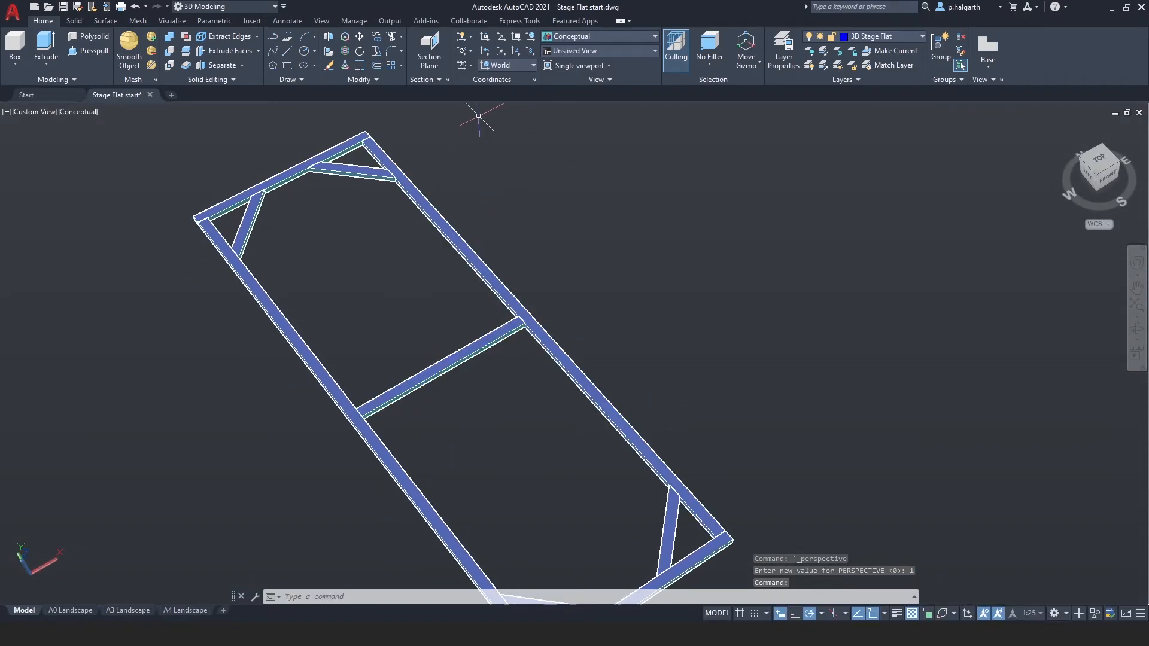
Turn off the Stage Flat layer and create a new current layer named Canvas.
click(876, 34)
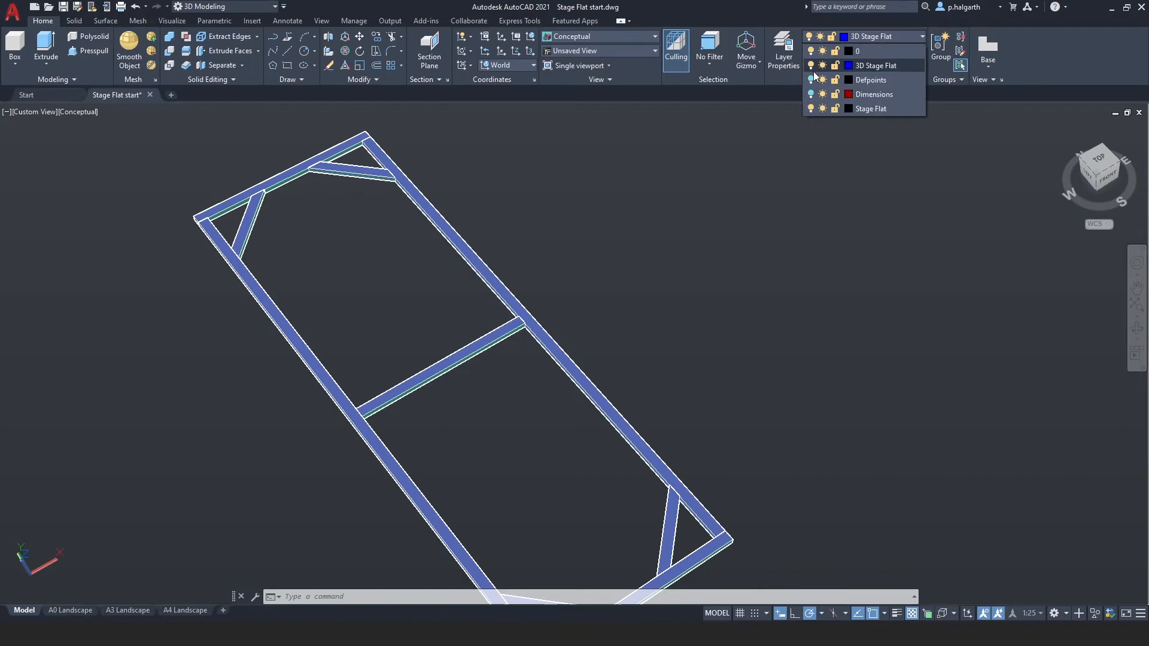
click(812, 108)
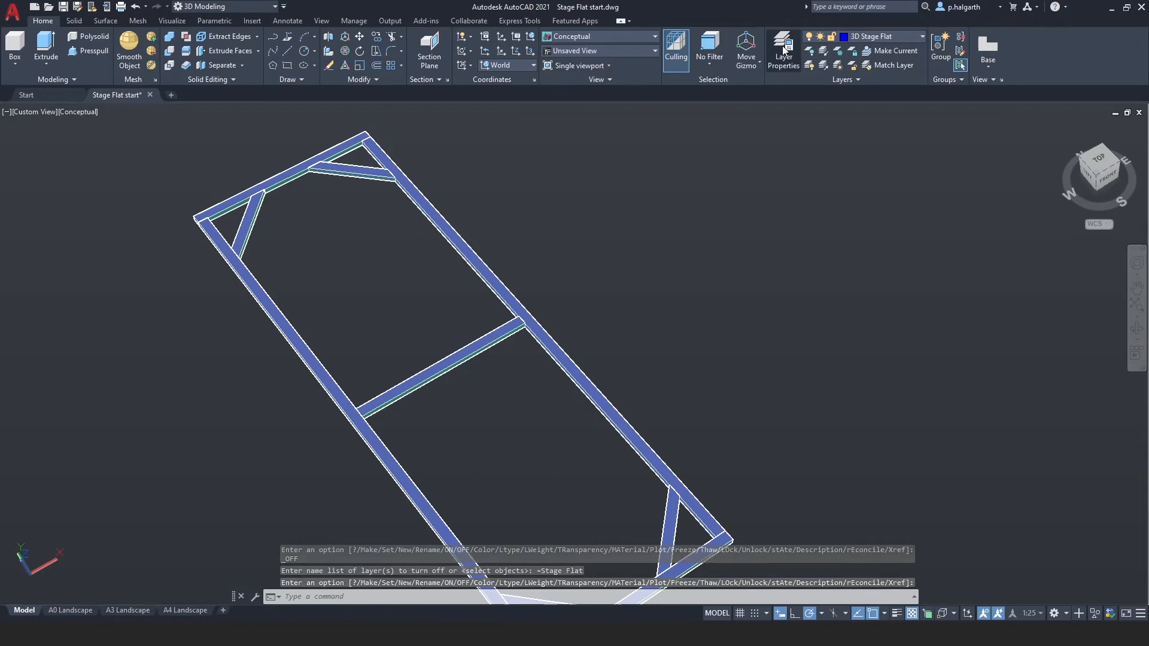
click(785, 49)
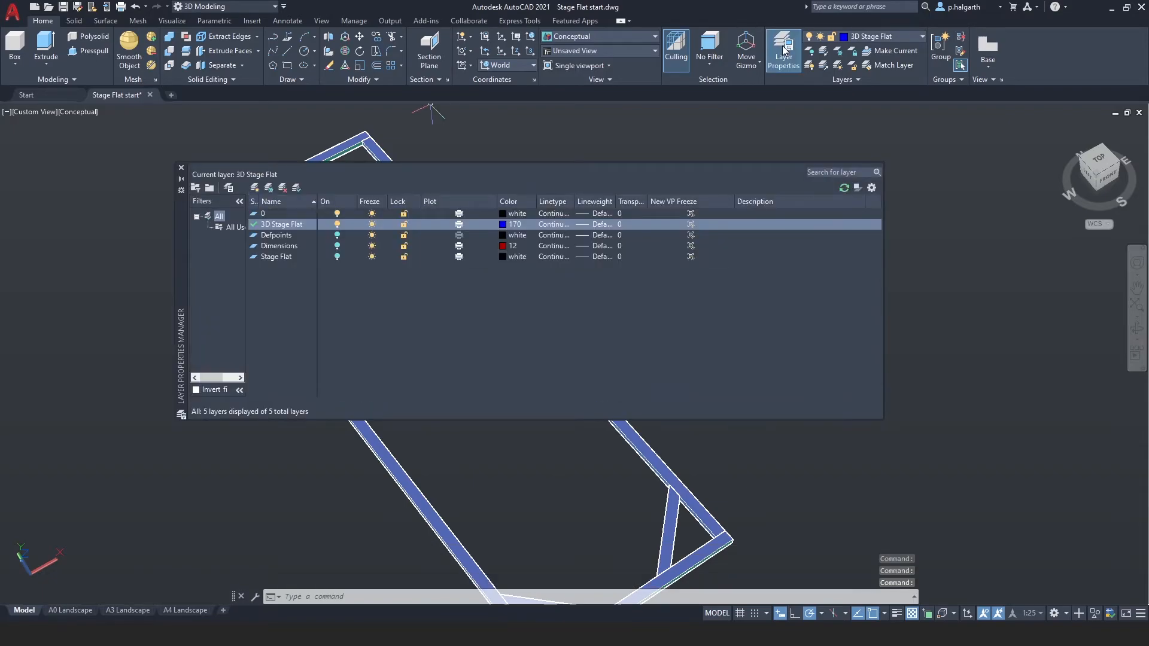
click(255, 187)
text(Can)
key(Return)
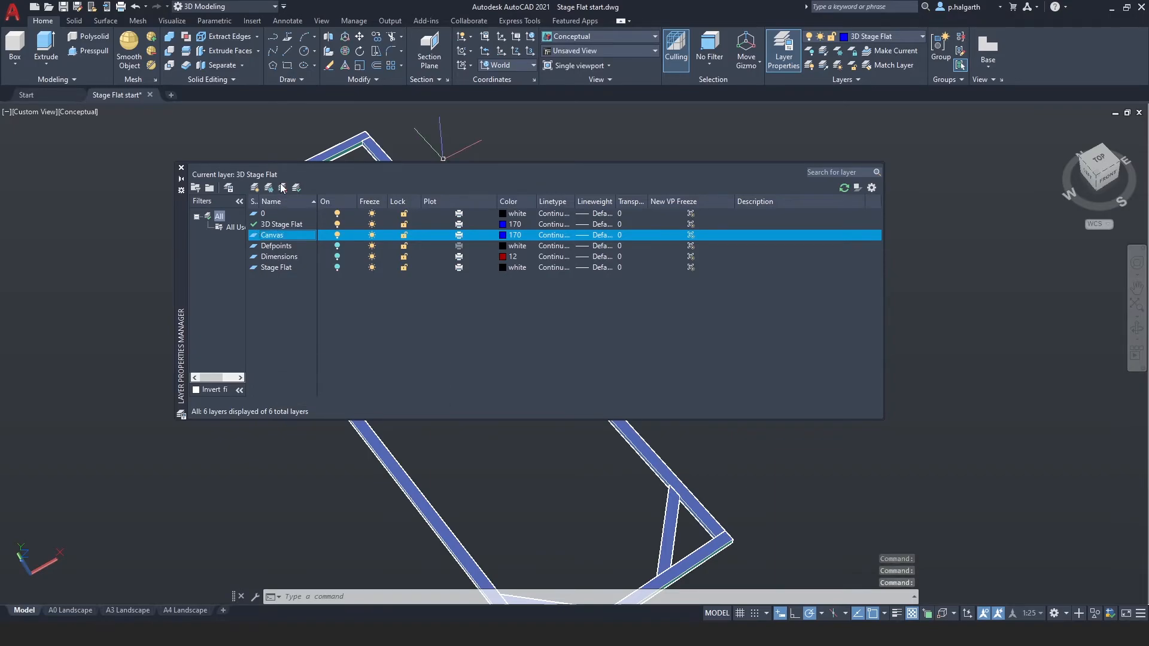
click(181, 169)
Draw a 10 mm high box spanning the whole frame from one outer corner to the opposite corner as the canvas.
shift+middle_drag(308, 385, 342, 325)
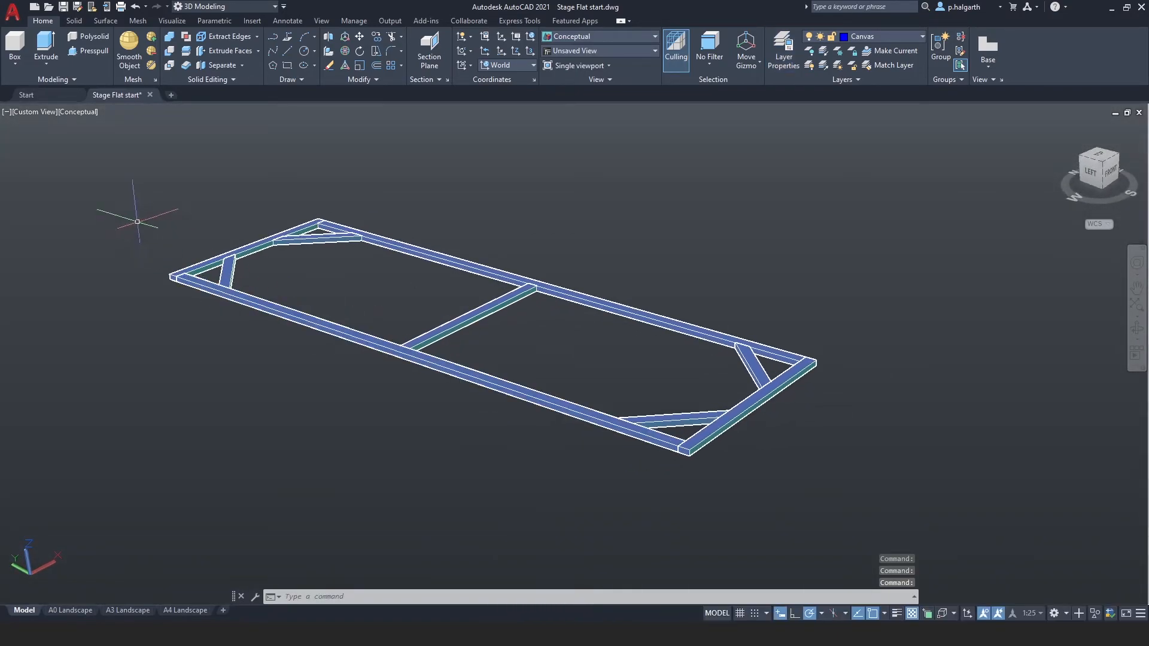
click(20, 48)
scroll(243, 314, up, 4)
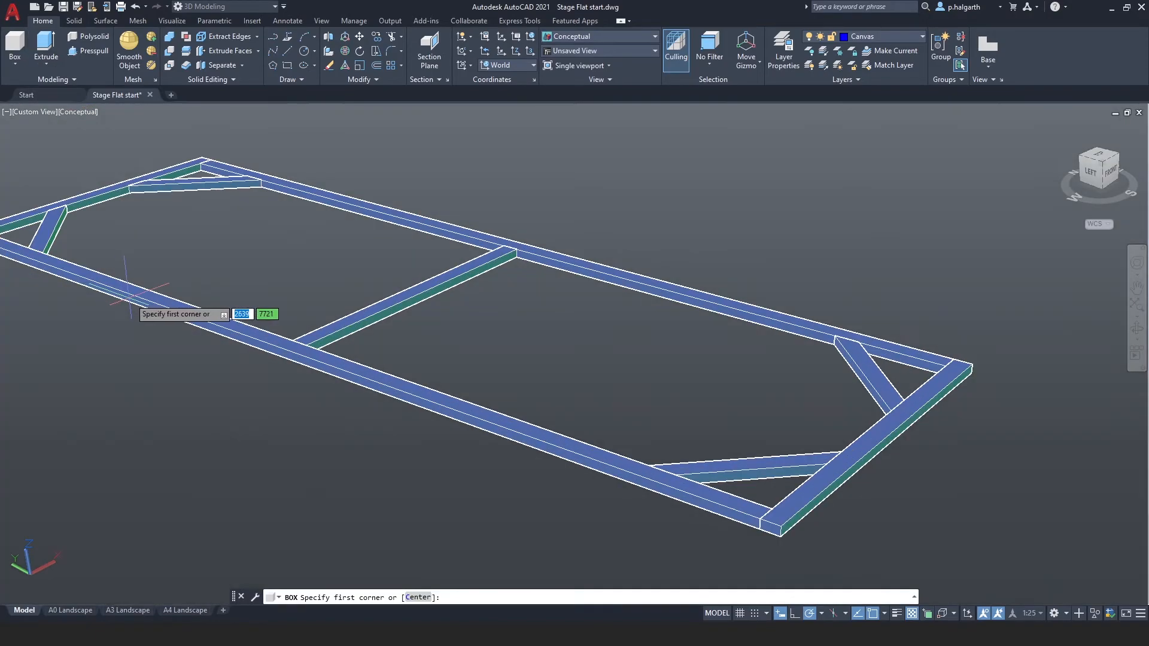
middle_drag(180, 313, 488, 307)
middle_drag(295, 318, 403, 383)
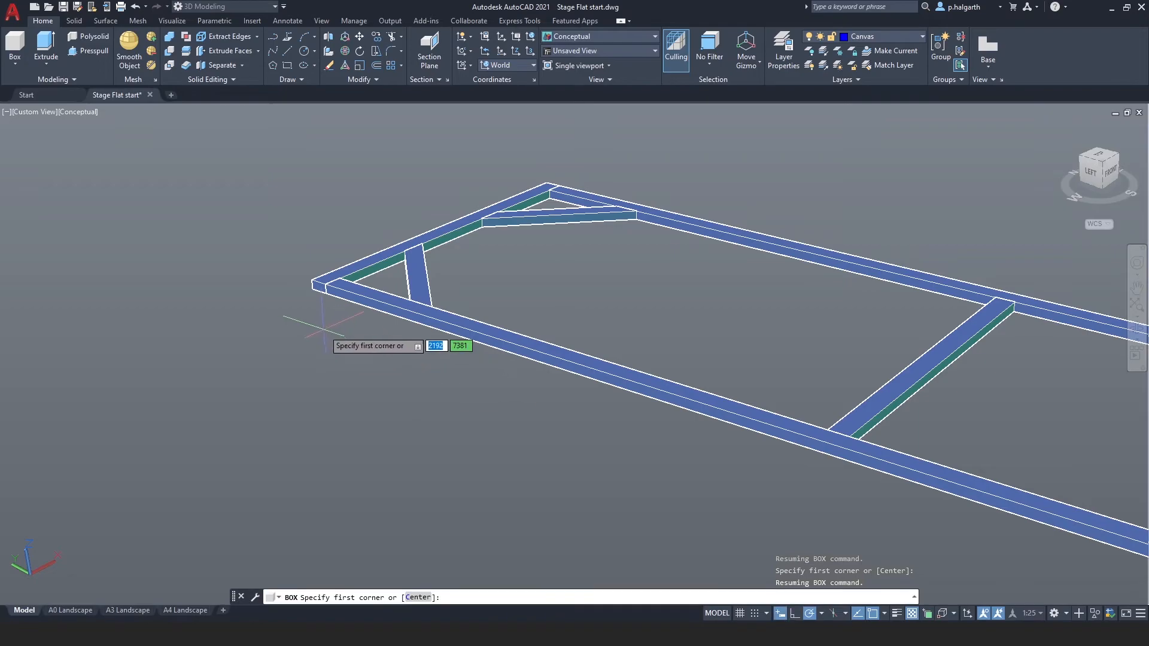
click(312, 288)
scroll(811, 423, down, 4)
middle_drag(908, 450, 457, 389)
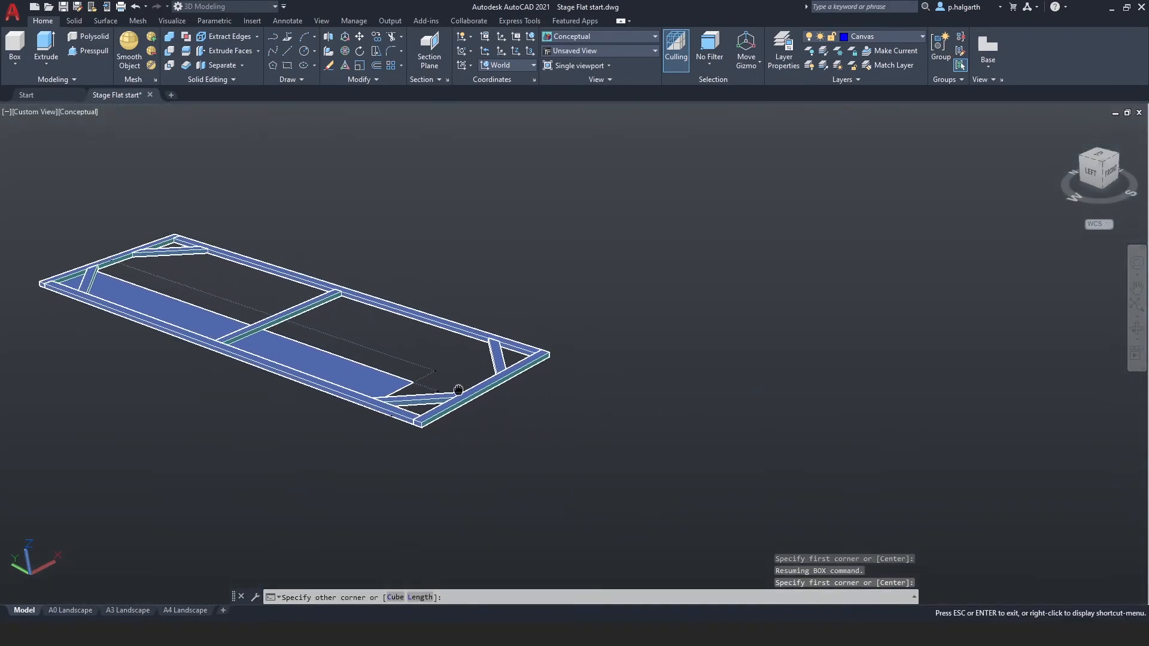
middle_drag(513, 419, 501, 390)
scroll(501, 389, up, 5)
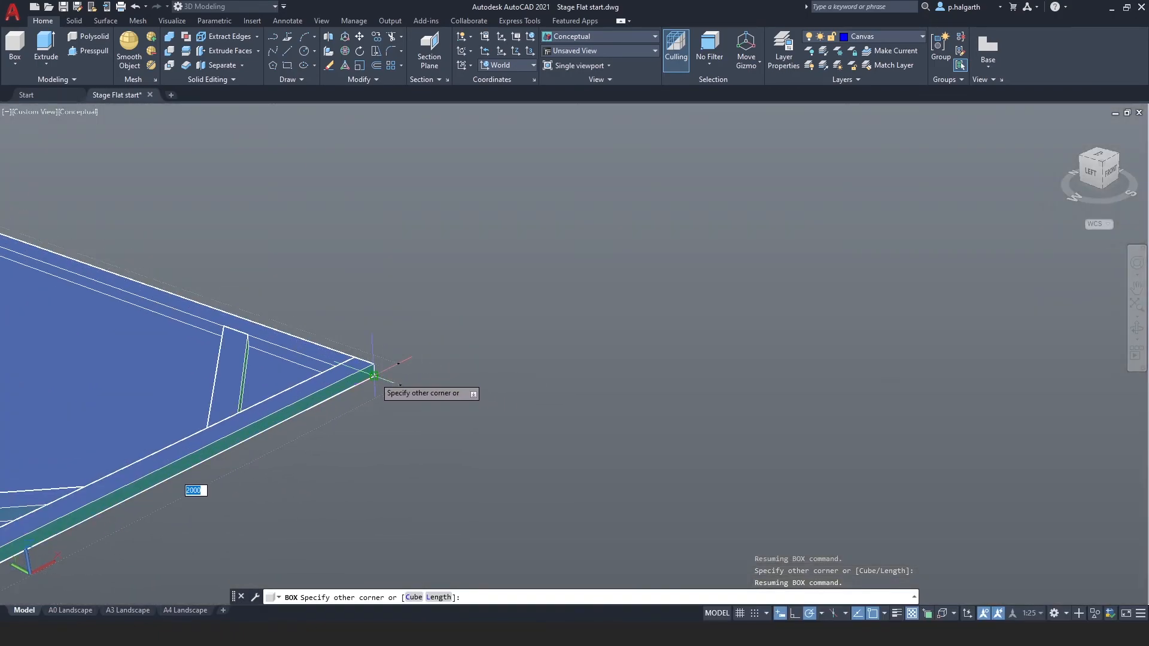
click(374, 386)
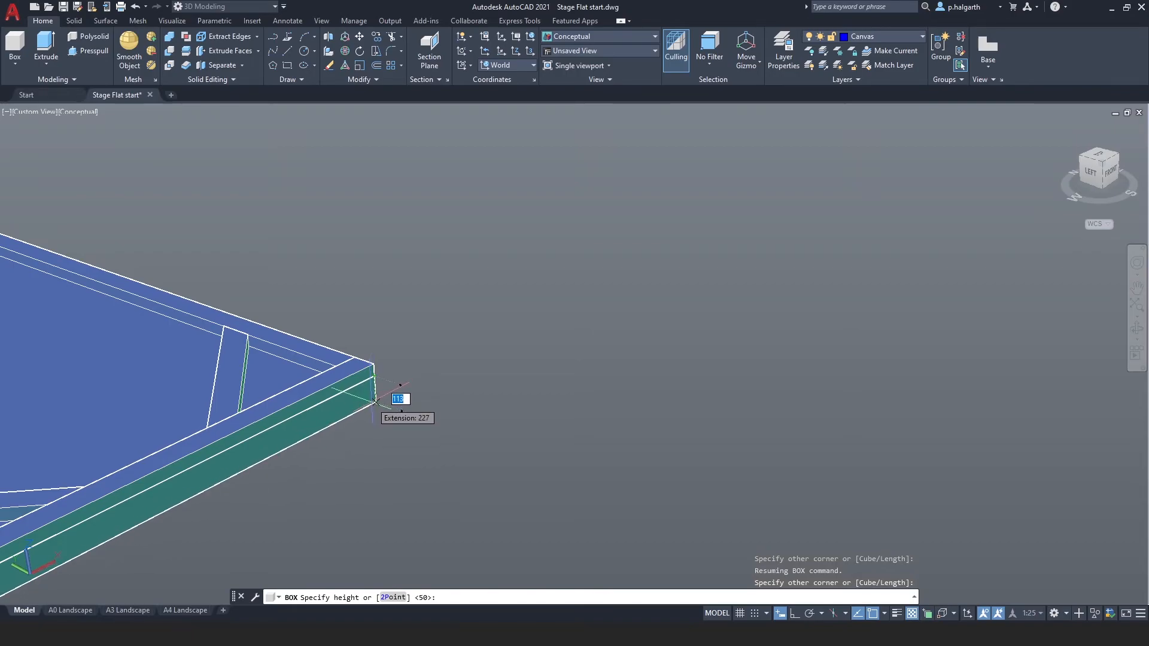
text(10)
key(Return)
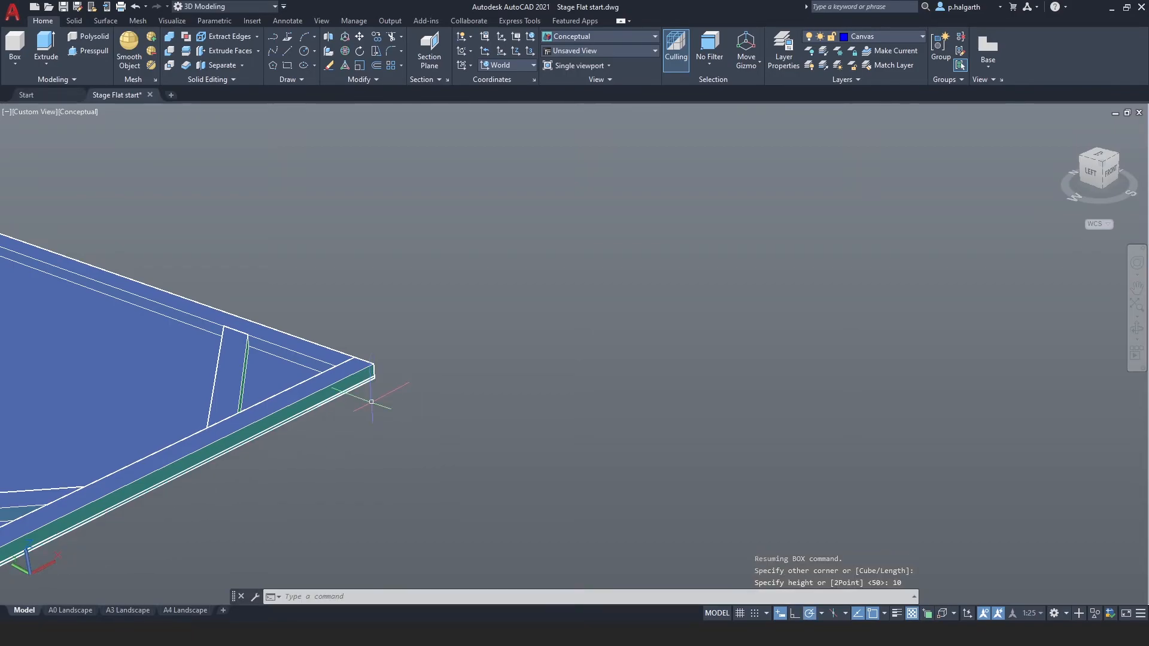
Switch to the Left view with the 2D Wireframe visual style.
middle_drag(307, 440, 680, 354)
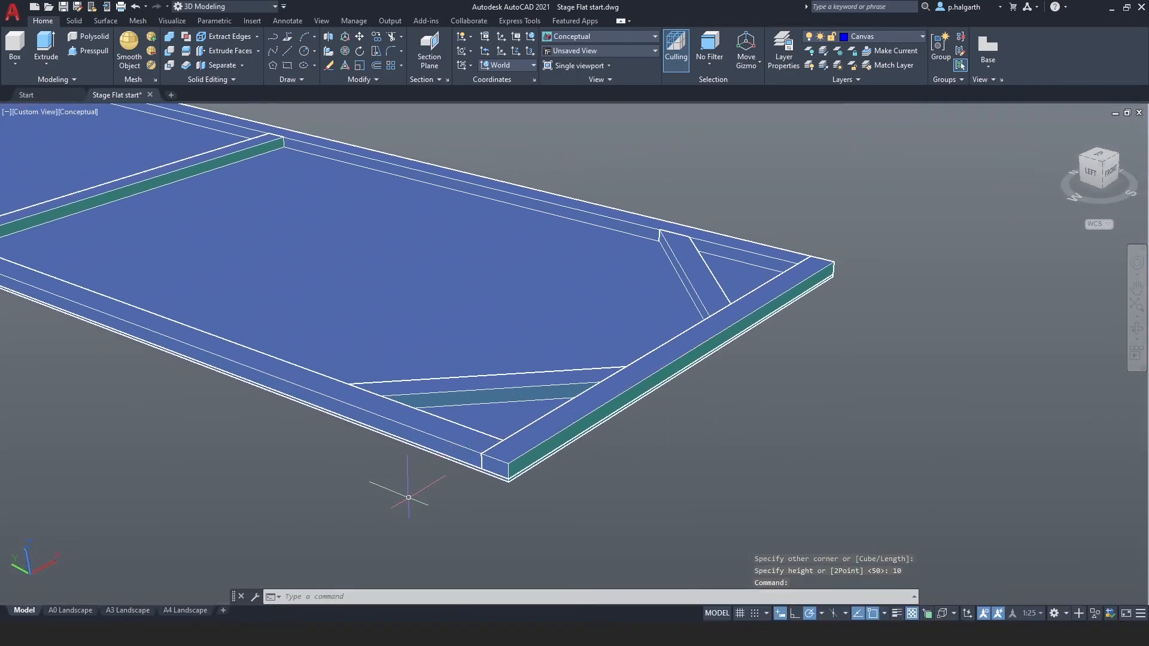
scroll(410, 497, up, 3)
scroll(430, 499, down, 4)
scroll(512, 471, down, 5)
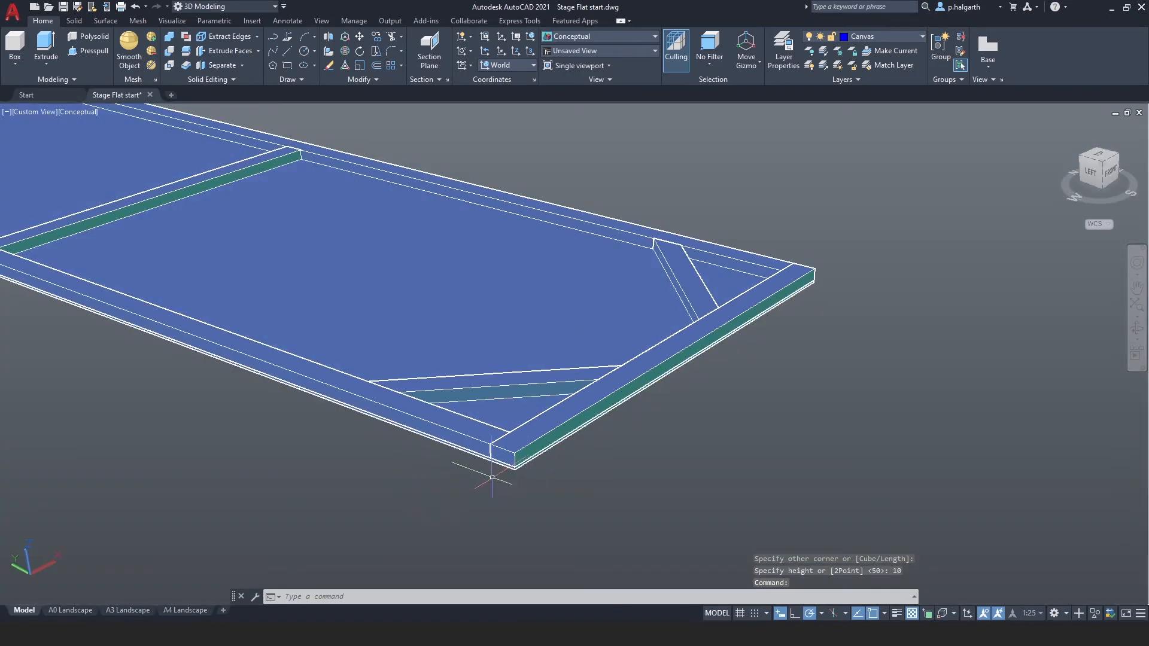
middle_drag(365, 422, 410, 462)
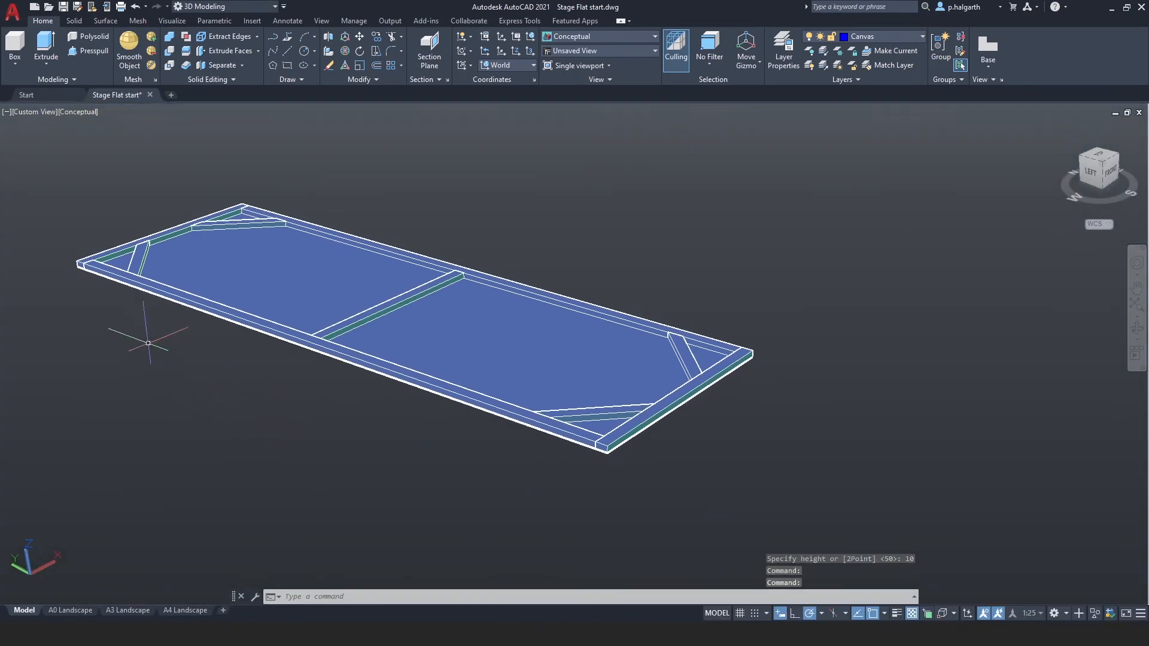
click(1089, 174)
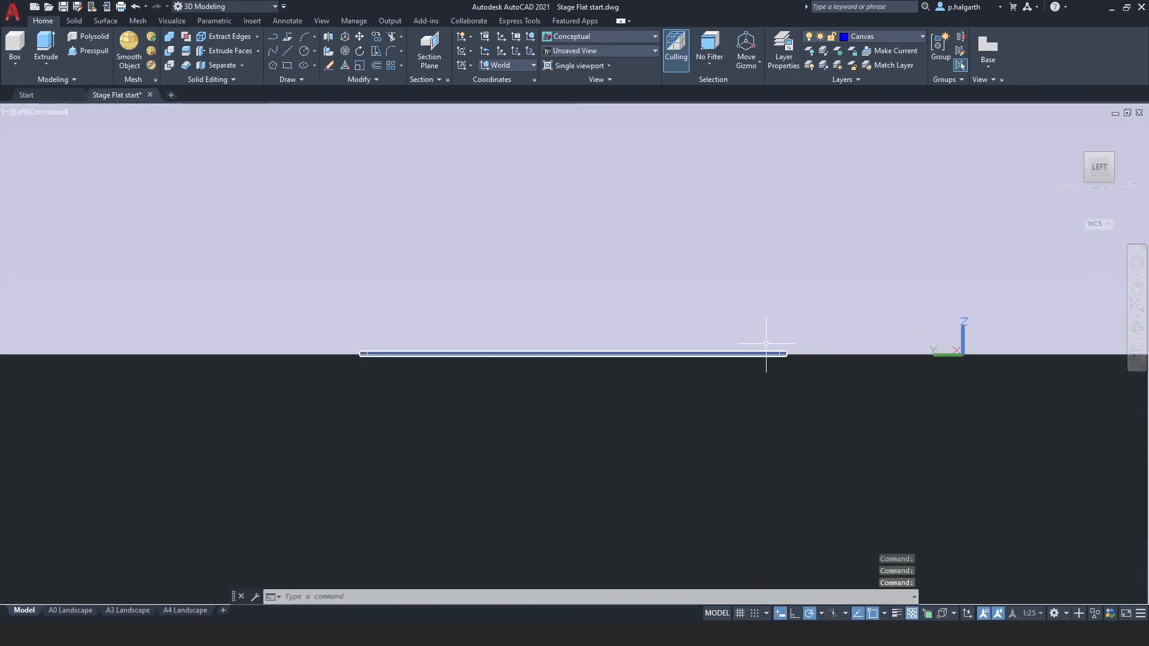
click(43, 111)
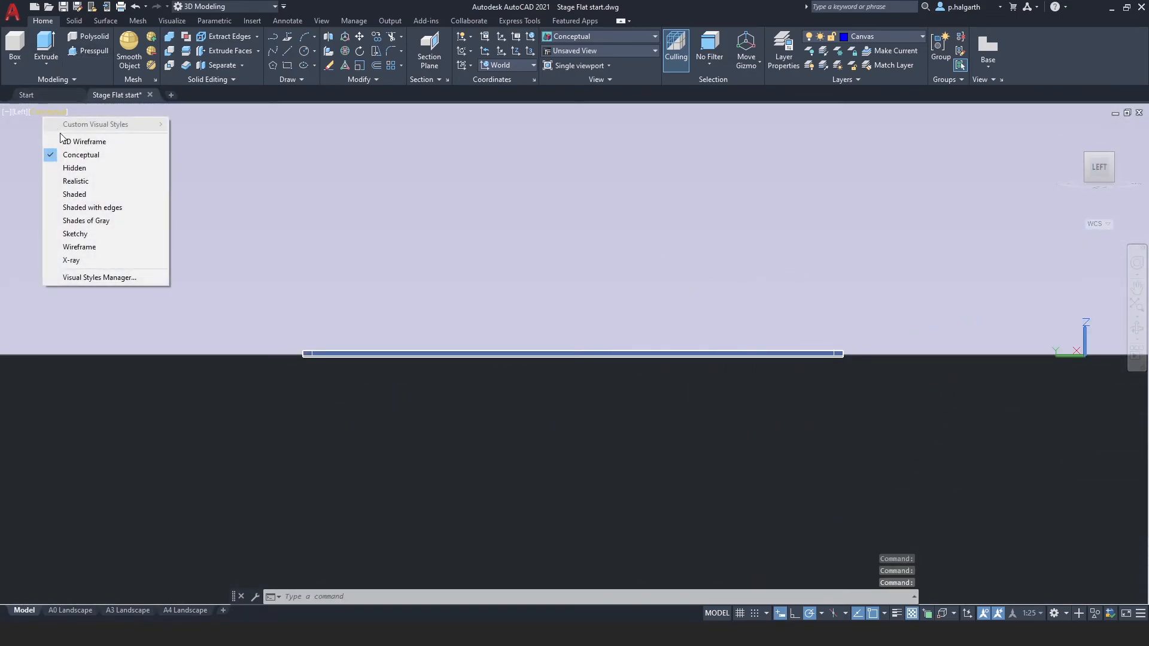
click(72, 141)
scroll(839, 368, up, 3)
scroll(912, 379, down, 2)
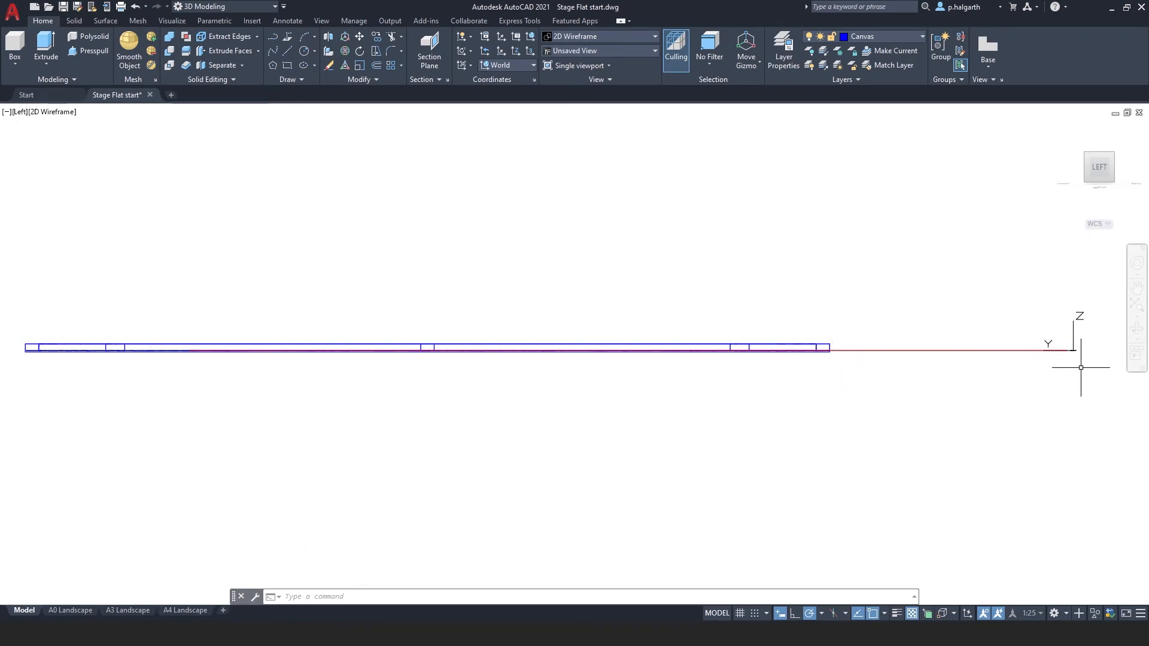
scroll(863, 373, down, 1)
click(262, 286)
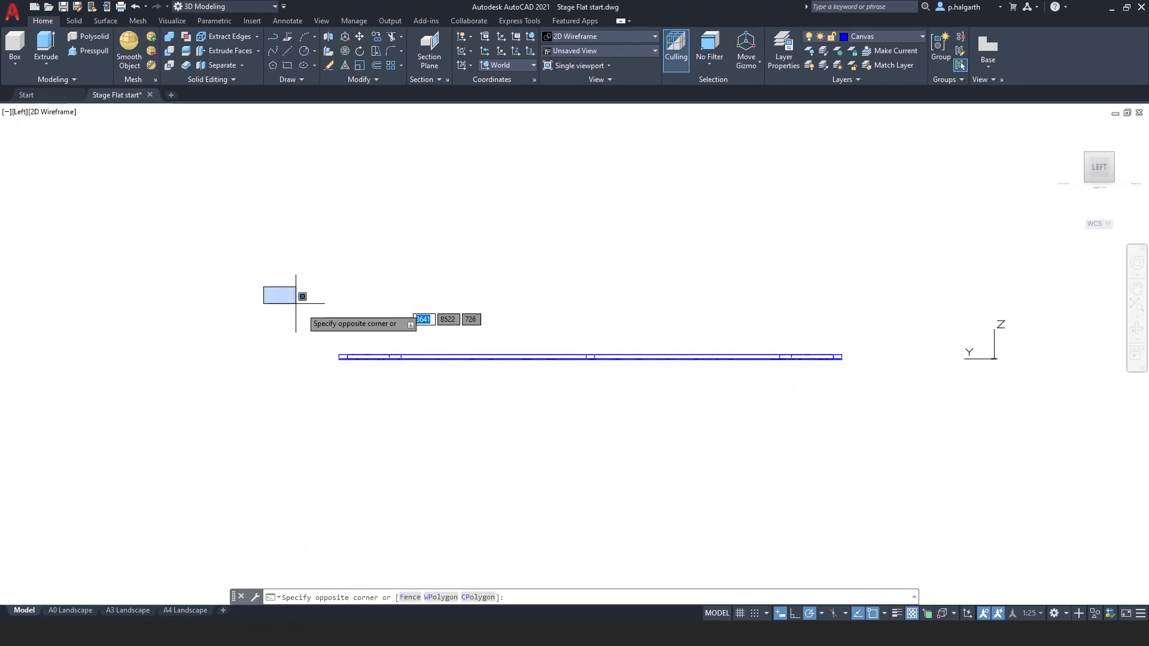
click(916, 437)
right_click(887, 411)
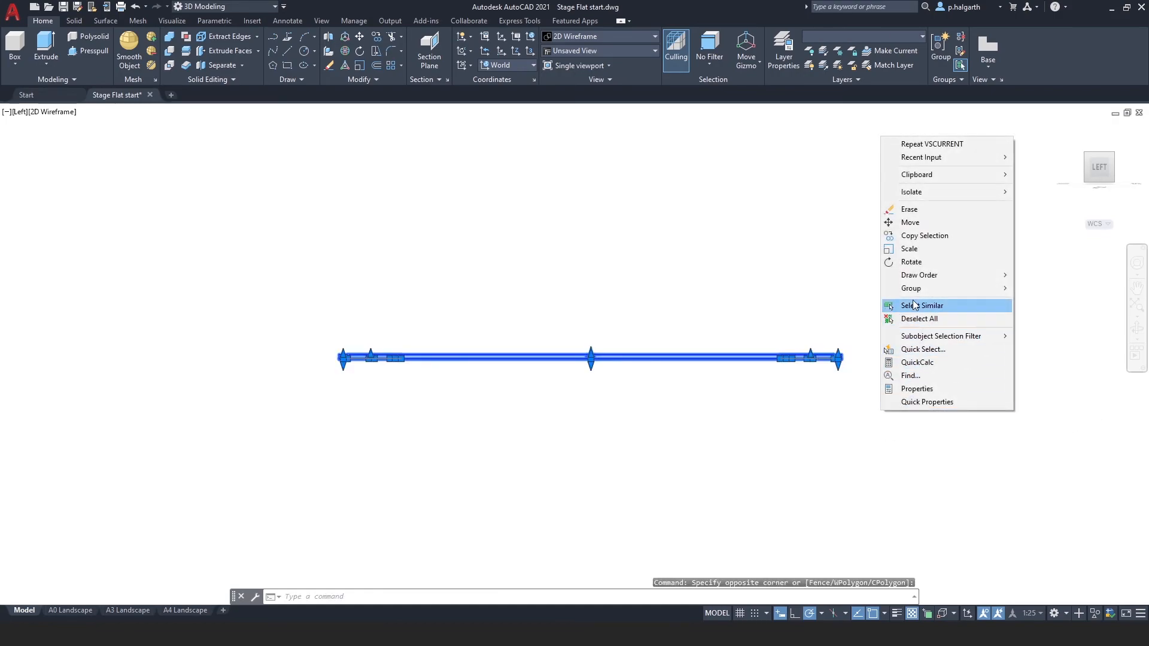
click(910, 222)
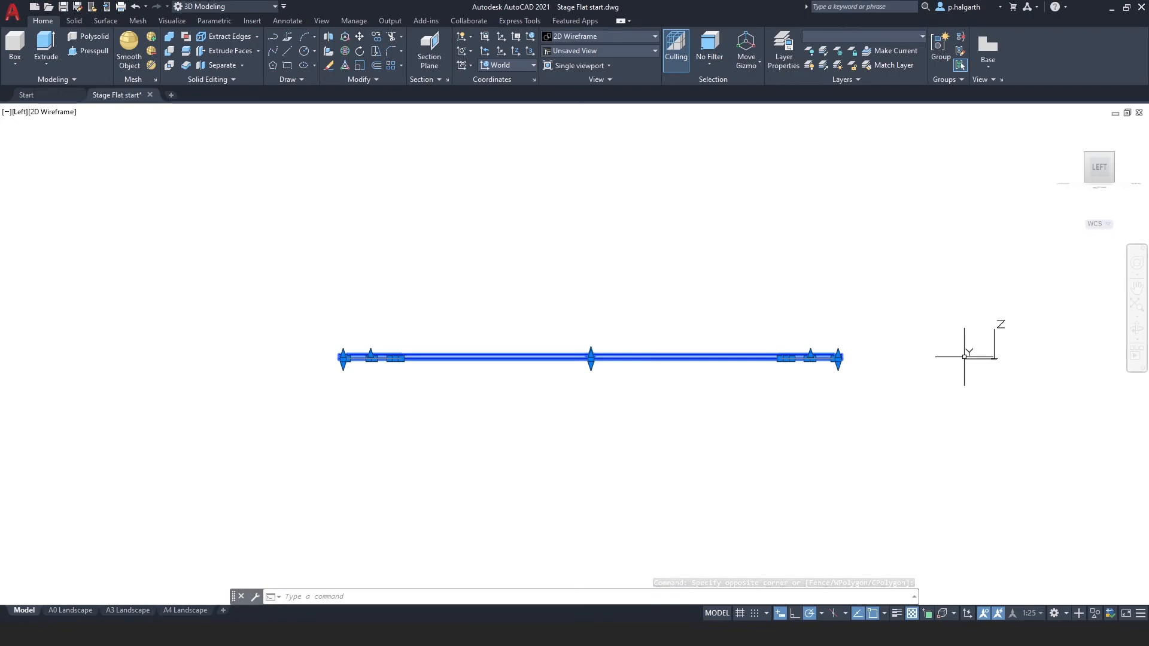
Set the UCS to Left, select all the objects, and move them 10 mm upward.
click(508, 68)
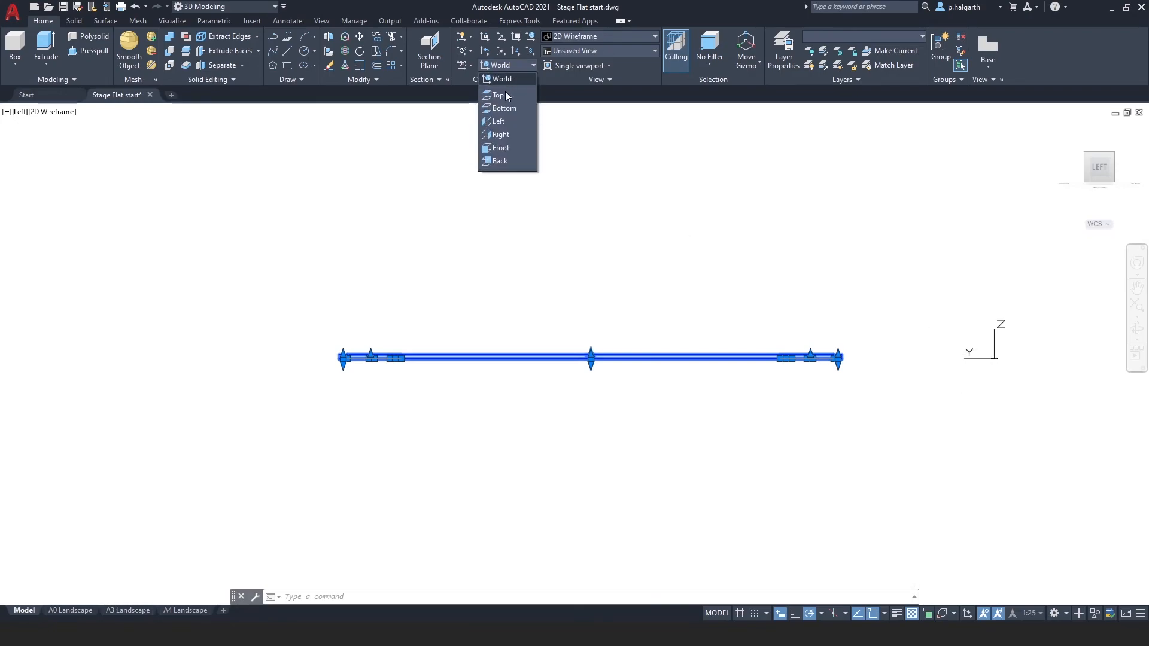
click(501, 122)
click(885, 389)
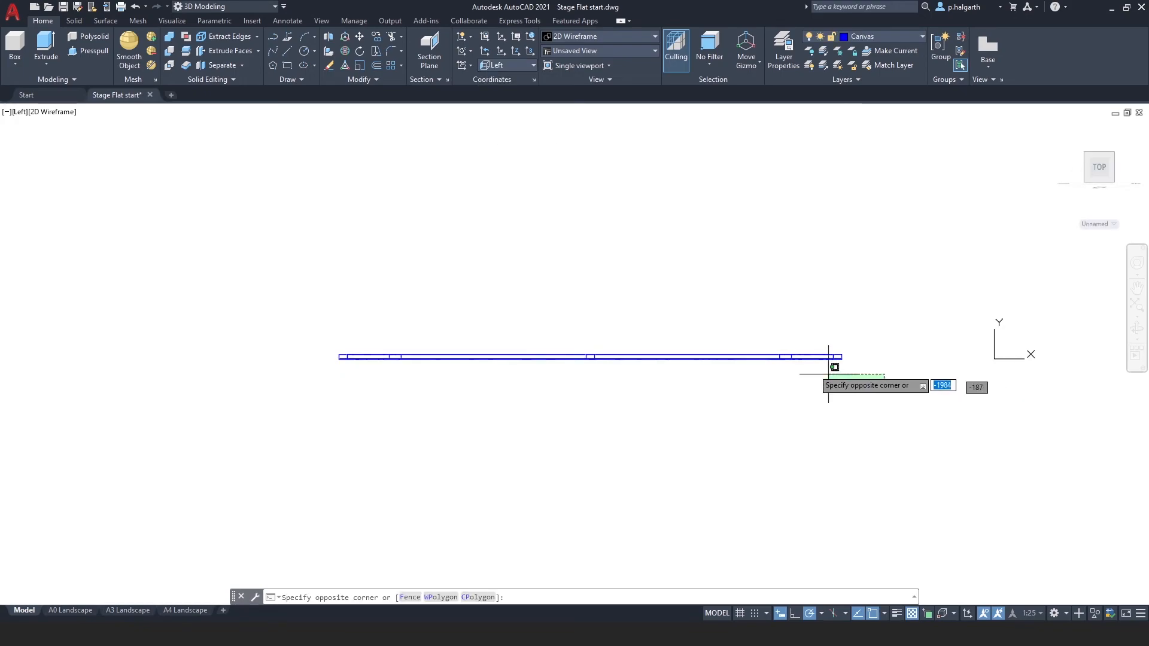
click(313, 323)
right_click(326, 291)
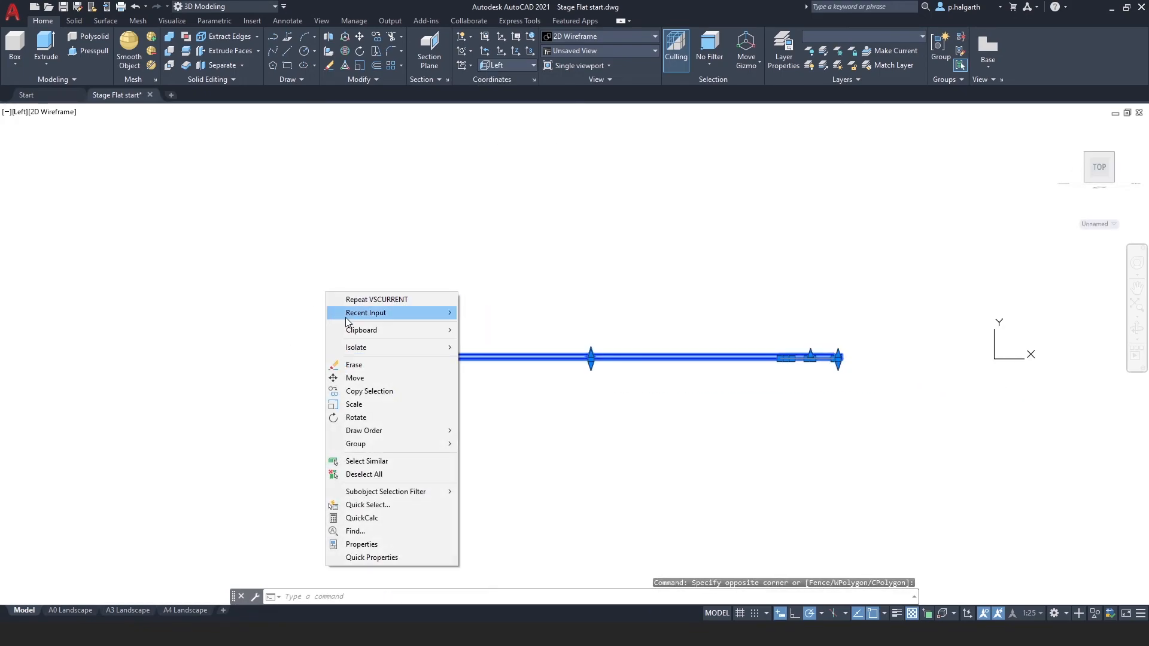
click(361, 380)
click(385, 417)
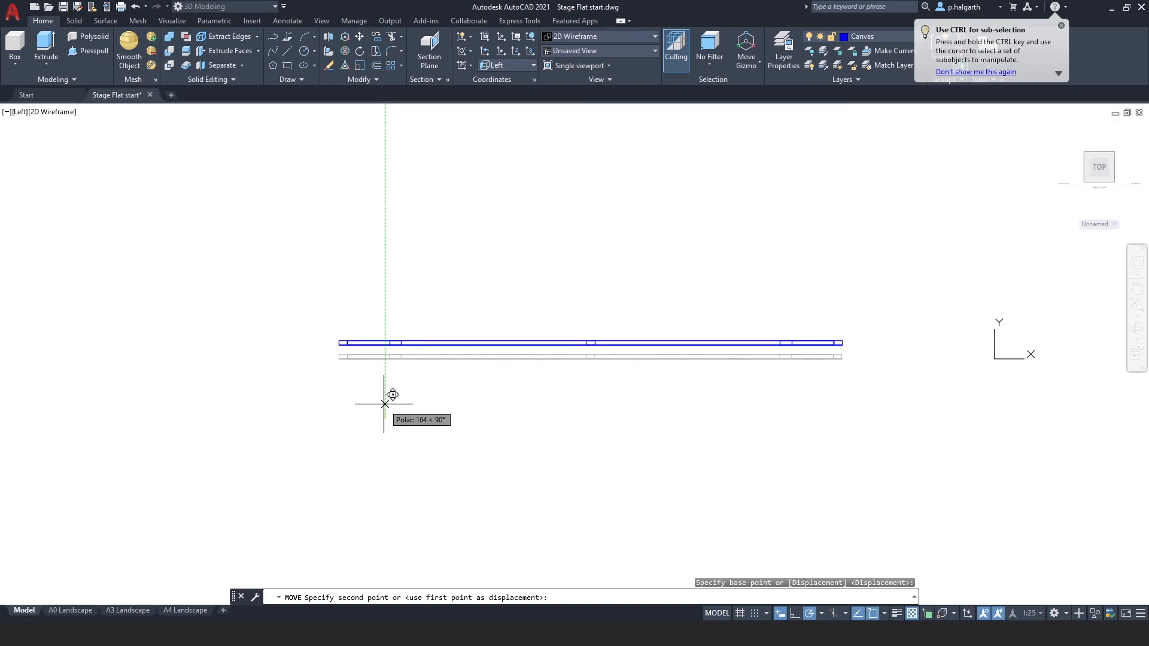
text(10)
key(Return)
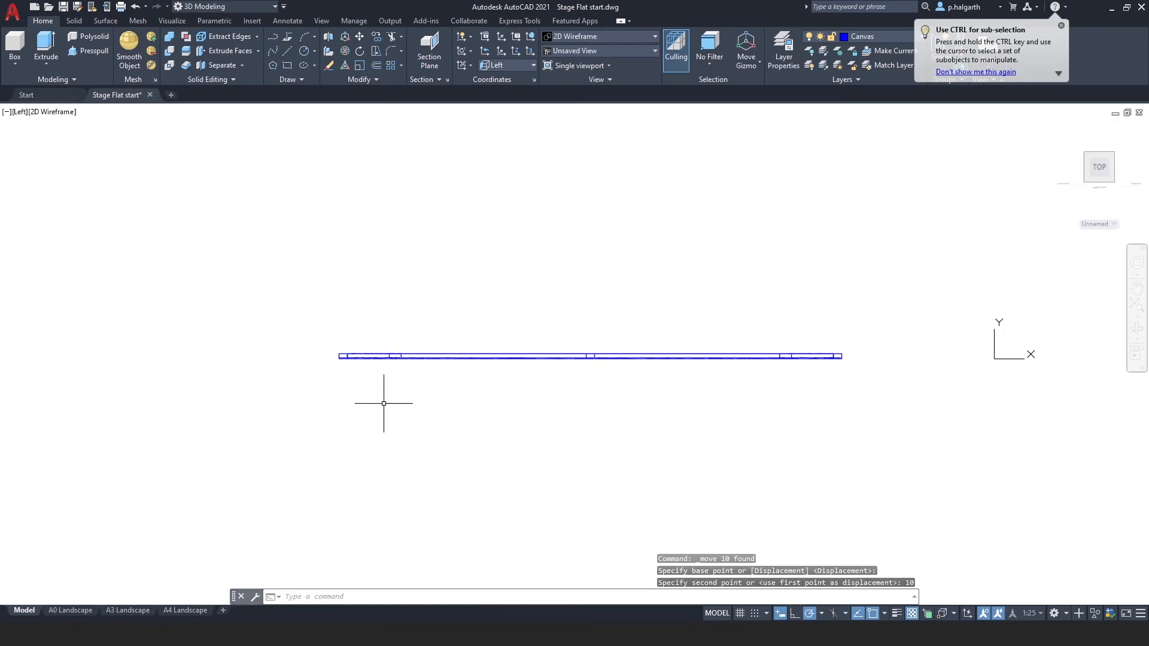
Restore the World UCS and return to the home isometric view.
click(523, 65)
click(518, 79)
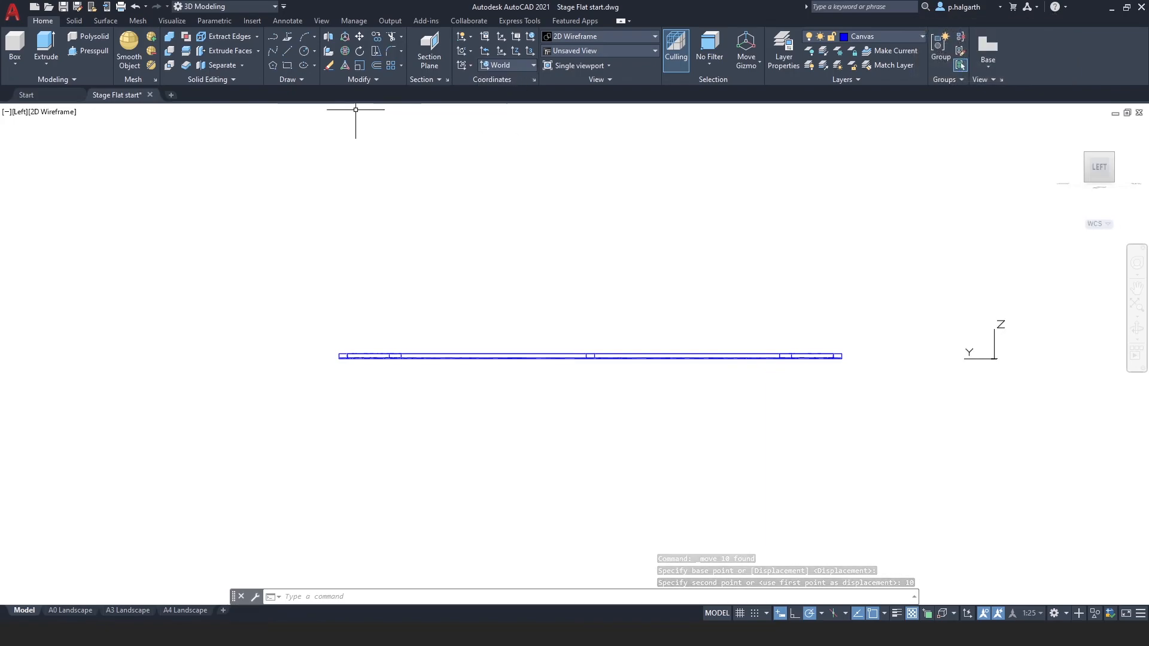
click(1063, 129)
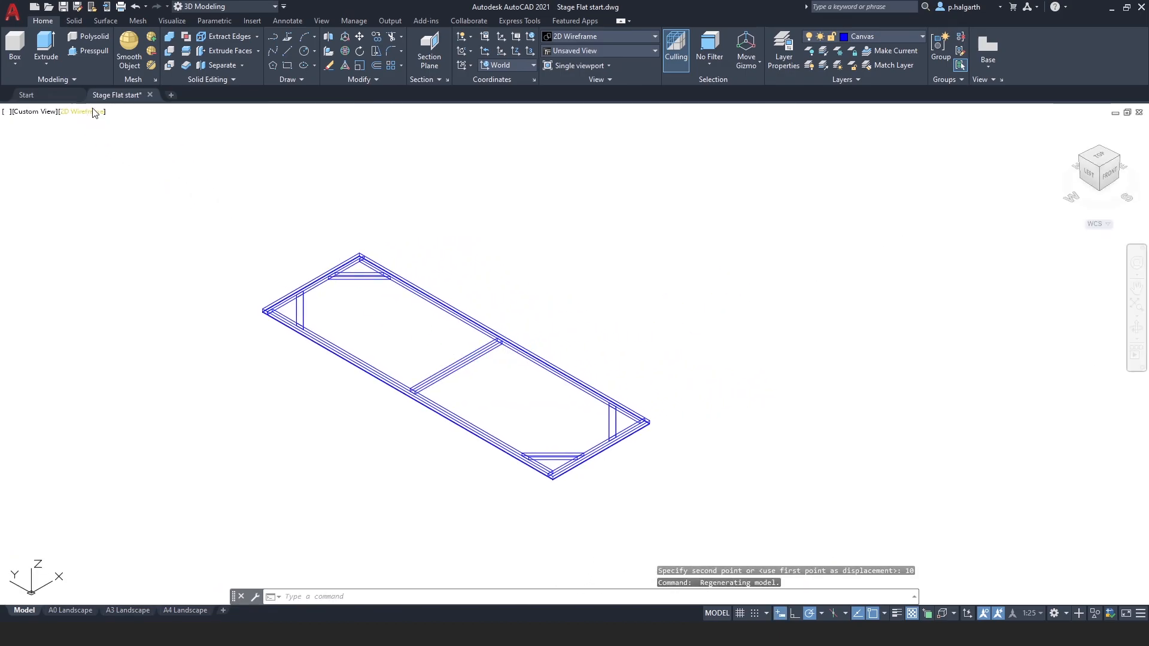
Switch the viewport to the Realistic visual style and orbit the model.
click(94, 113)
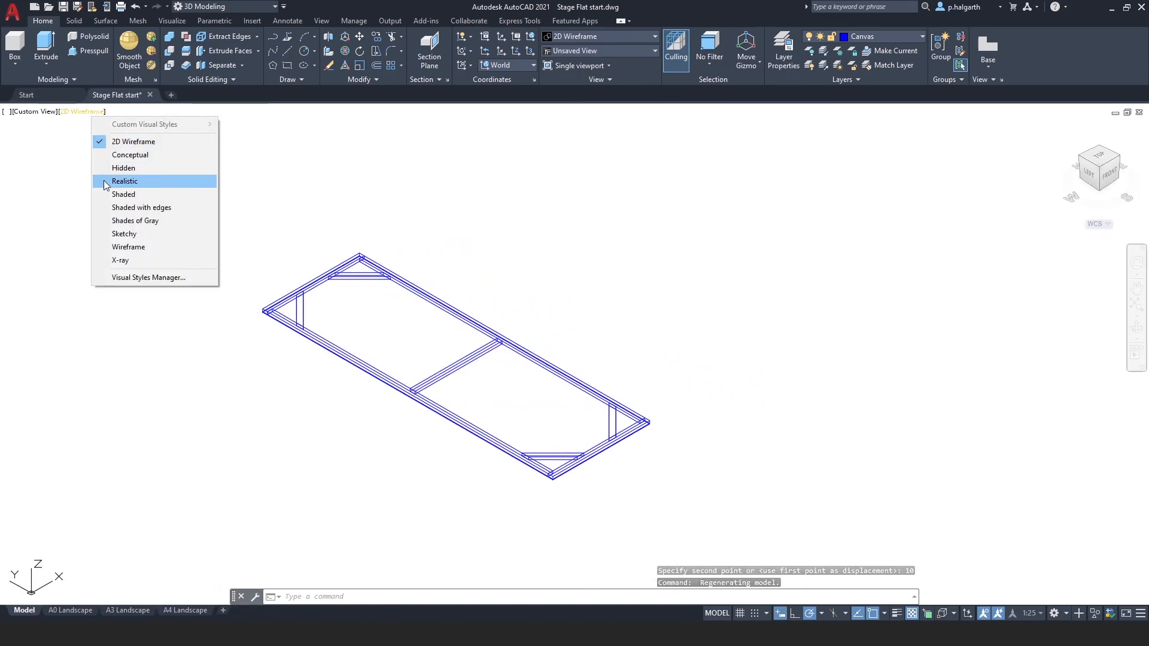
click(120, 181)
shift+middle_drag(486, 404, 444, 441)
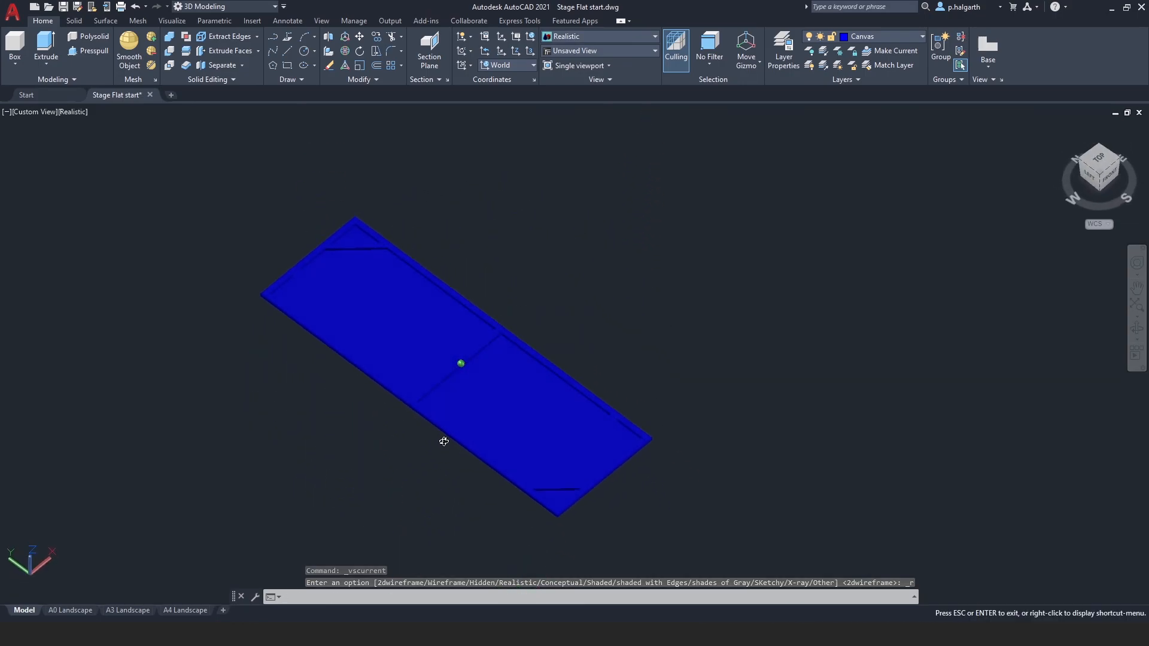